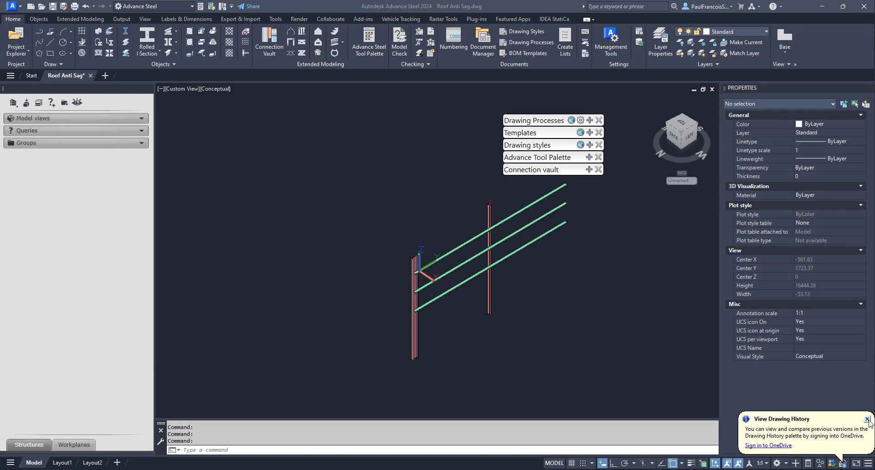
Examine the three rails and the two support beams from several angles, including the rail ends at the near support
scroll(445, 277, up, 3)
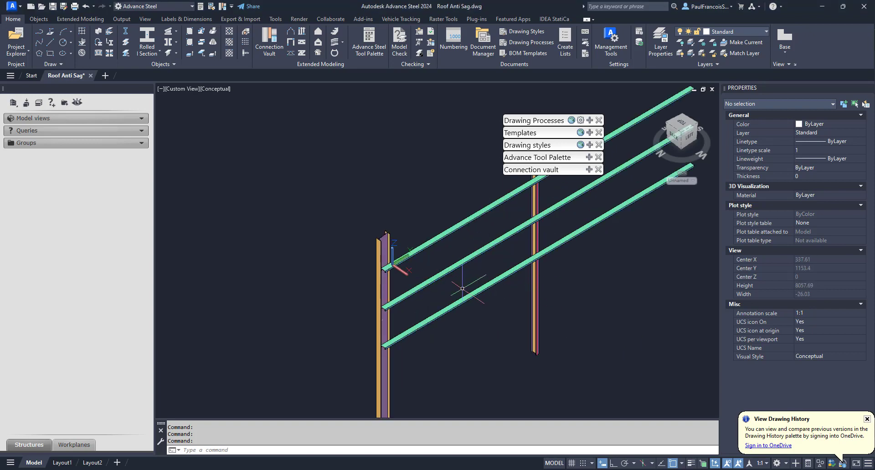
shift+middle_drag(510, 334, 507, 246)
scroll(506, 246, up, 6)
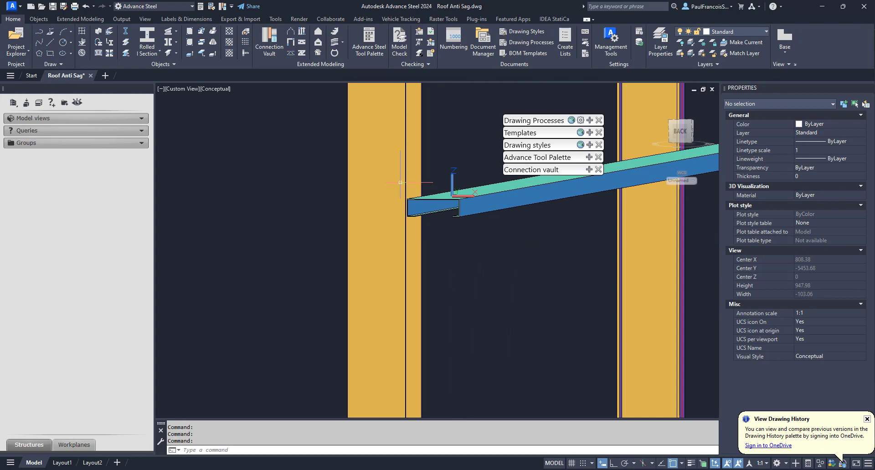
scroll(403, 198, down, 2)
scroll(408, 198, down, 2)
scroll(408, 198, down, 1)
shift+middle_drag(440, 205, 389, 215)
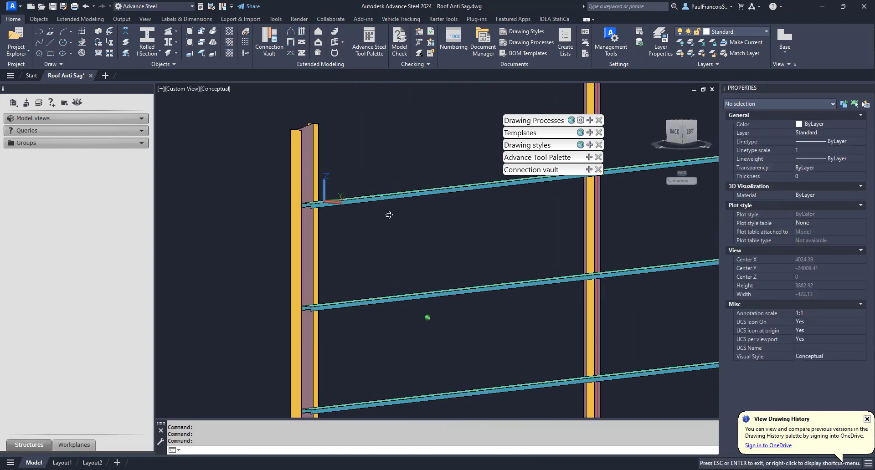
scroll(390, 214, down, 5)
shift+middle_drag(419, 268, 405, 267)
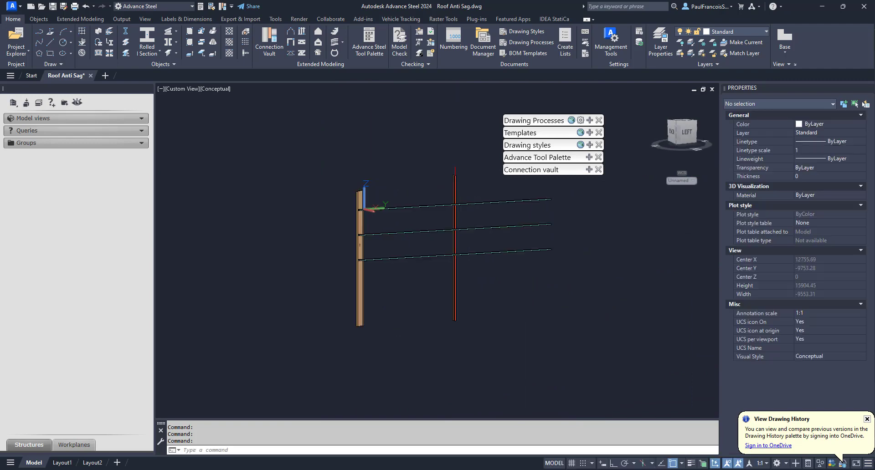
scroll(392, 218, up, 5)
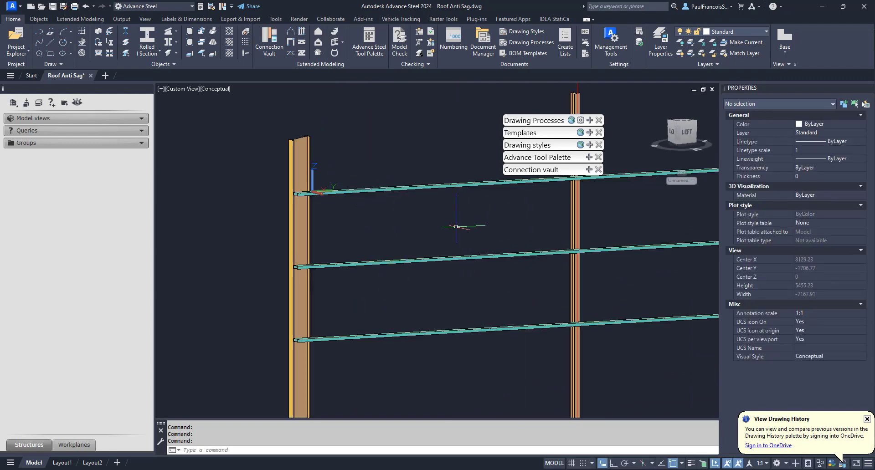
scroll(419, 279, down, 6)
shift+middle_drag(416, 278, 463, 289)
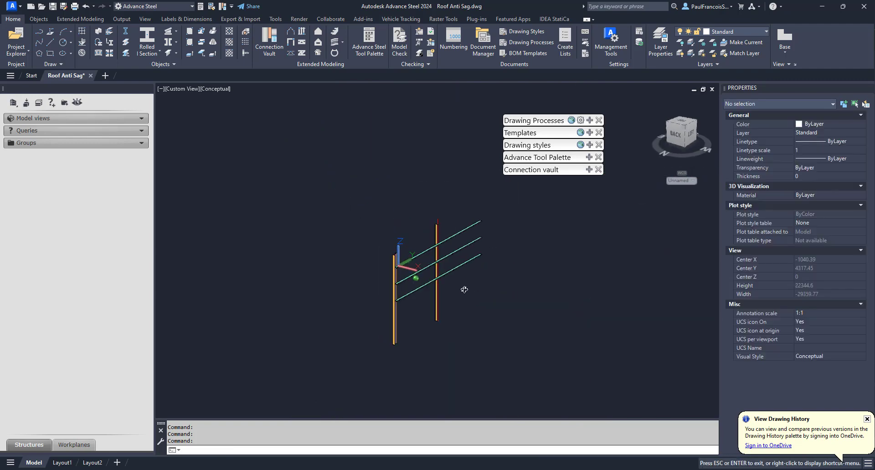
scroll(405, 271, up, 5)
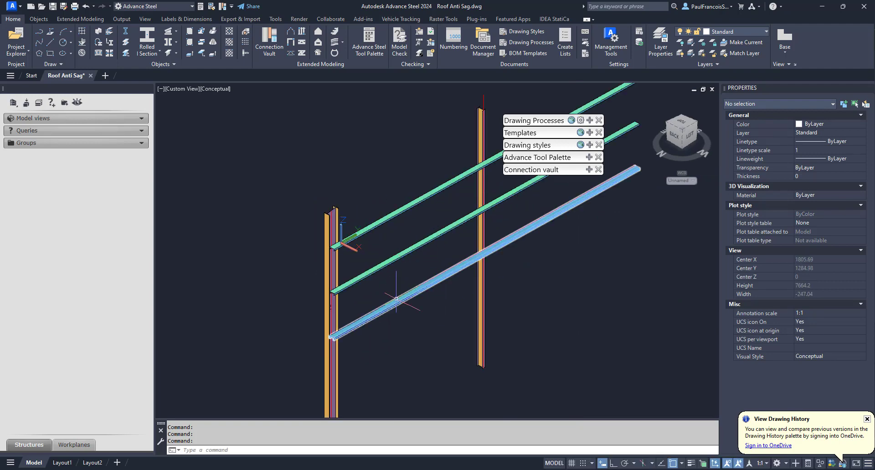
scroll(411, 314, down, 3)
shift+middle_drag(403, 319, 389, 322)
scroll(396, 270, up, 2)
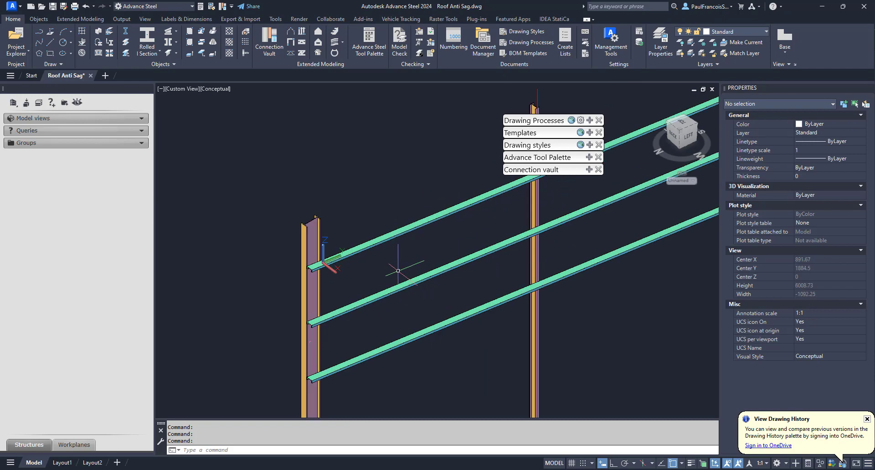
shift+middle_drag(406, 291, 408, 293)
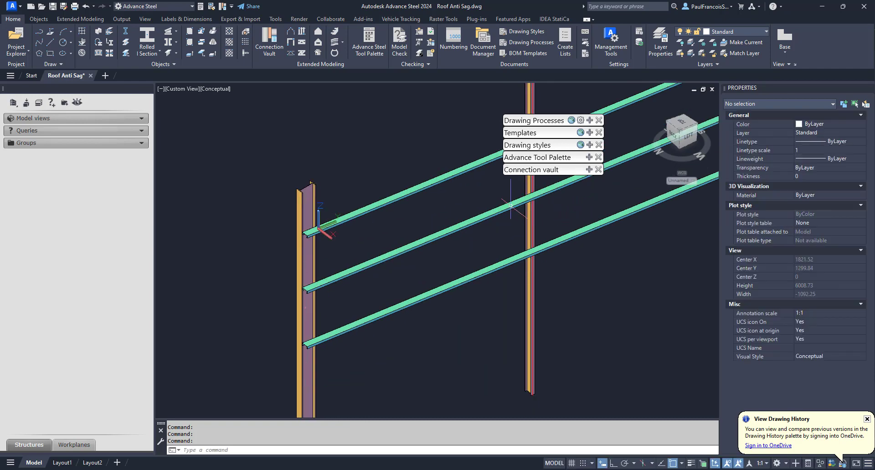
Show the Purlins & Cold rolled connections in the connection vault with their preview and description expanded
click(588, 170)
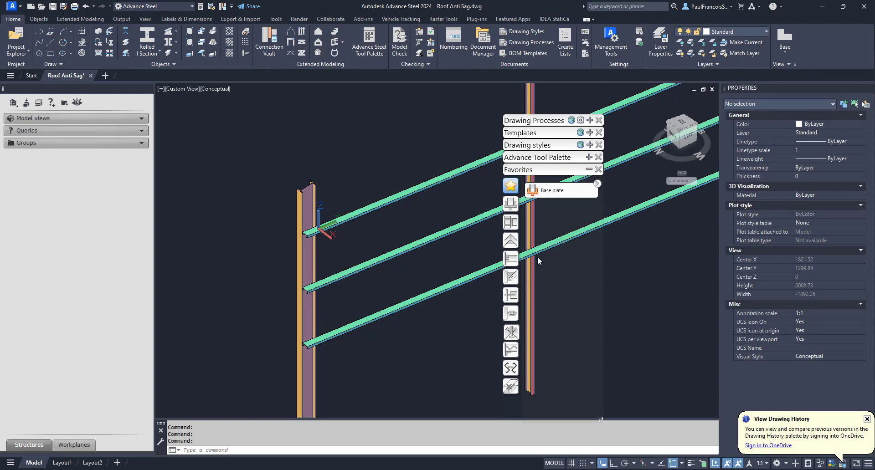
click(511, 333)
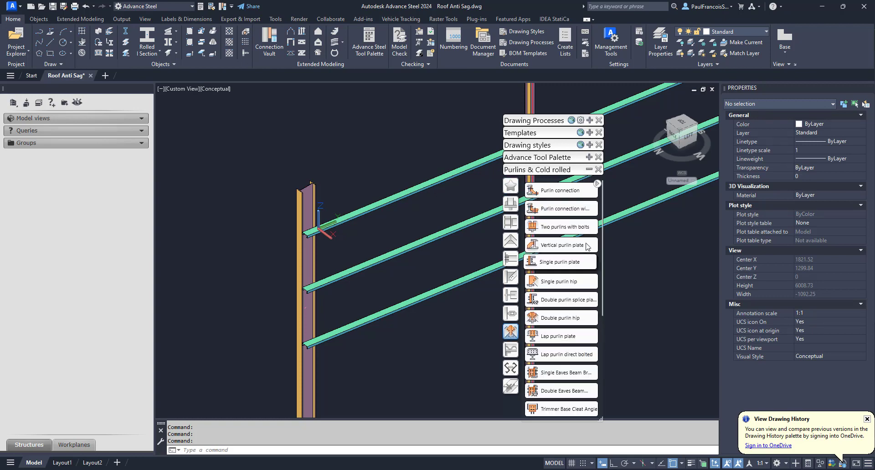
scroll(565, 219, down, 3)
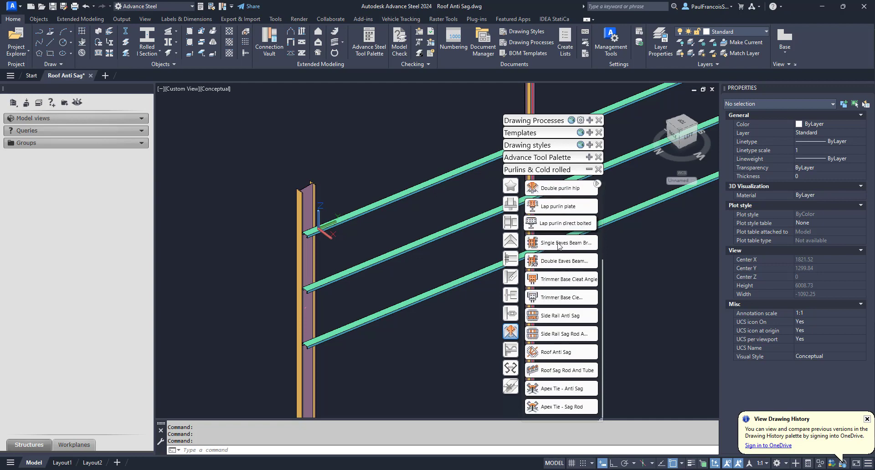
click(560, 355)
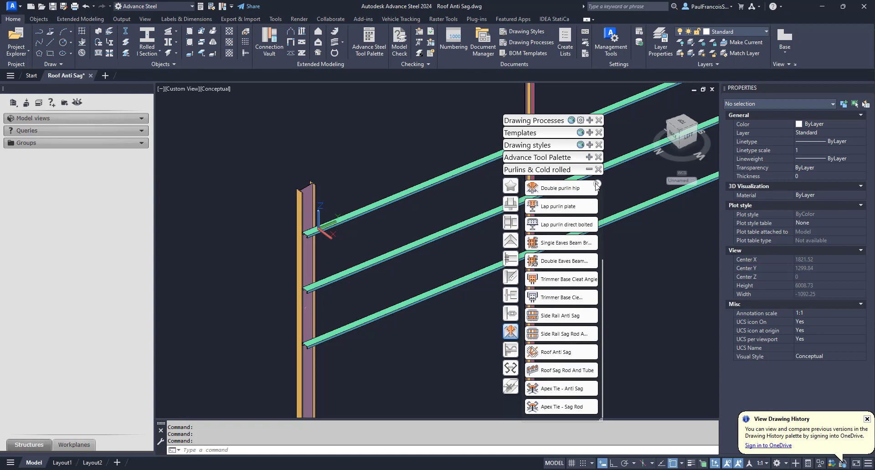
mouse_move(597, 184)
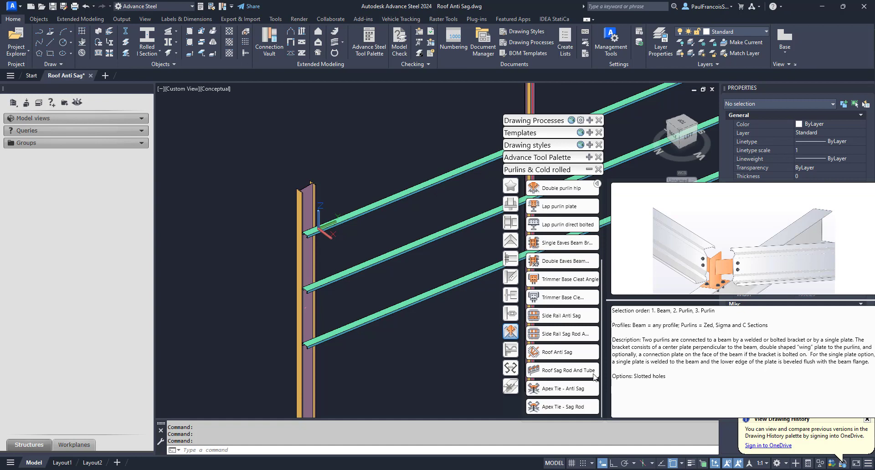
Start a Roof Anti Sag connection and pick the near and far support beams as first and second rail support members
click(569, 352)
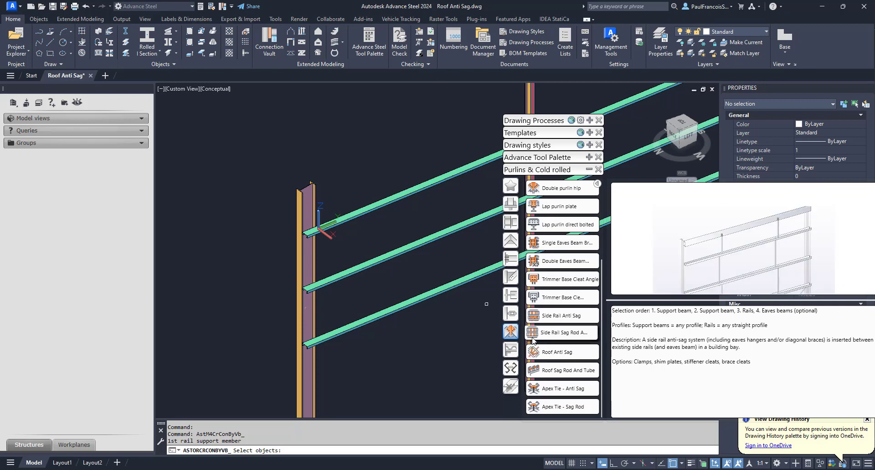
click(559, 355)
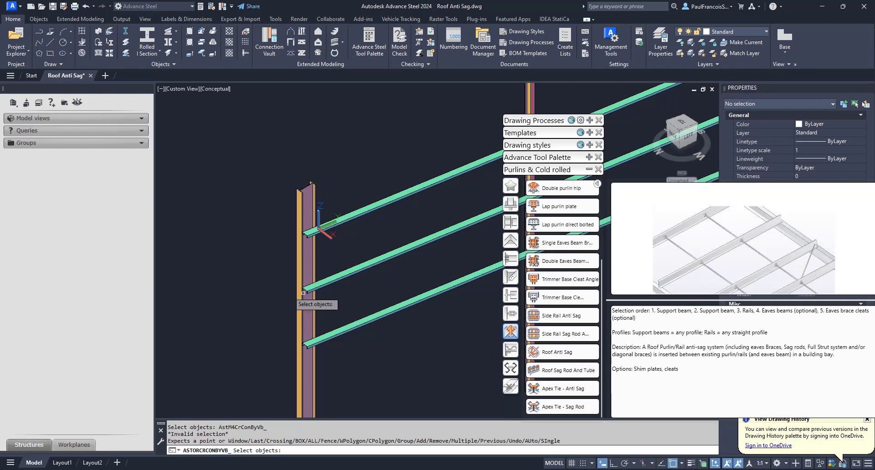
click(304, 269)
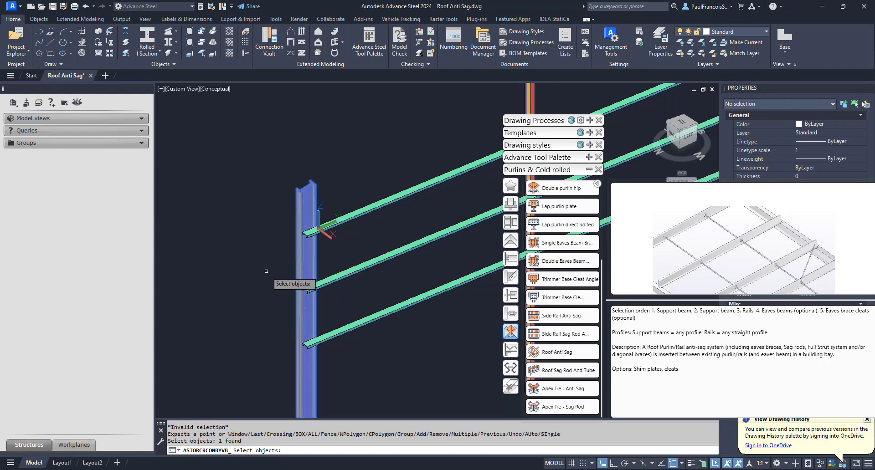
key(Return)
scroll(262, 273, down, 4)
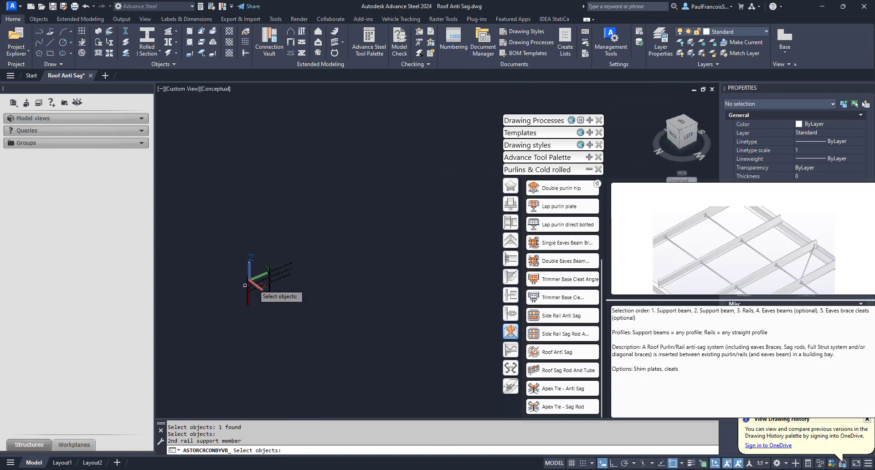
scroll(313, 286, up, 4)
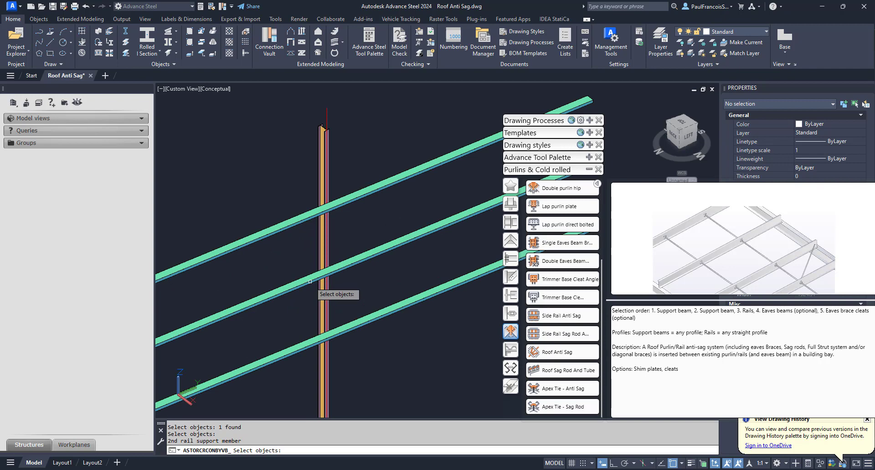
click(320, 250)
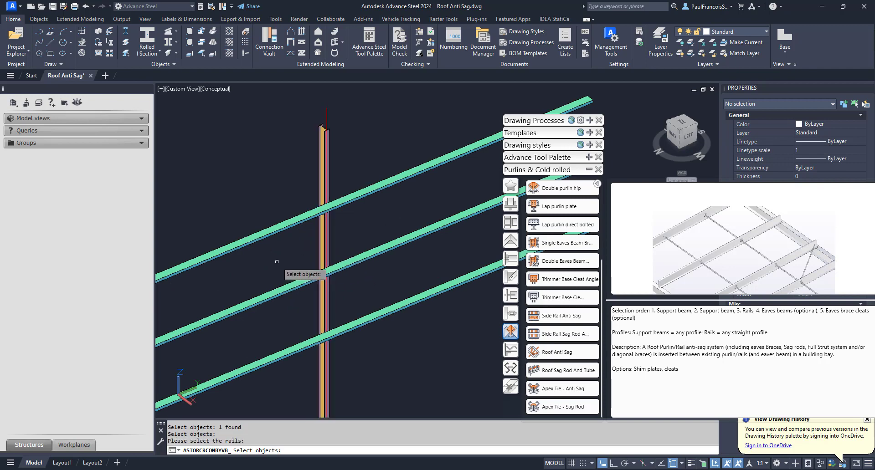
Select all three rails for the Roof Anti Sag connection, from the lowest to the highest
scroll(270, 292, down, 4)
scroll(270, 292, up, 4)
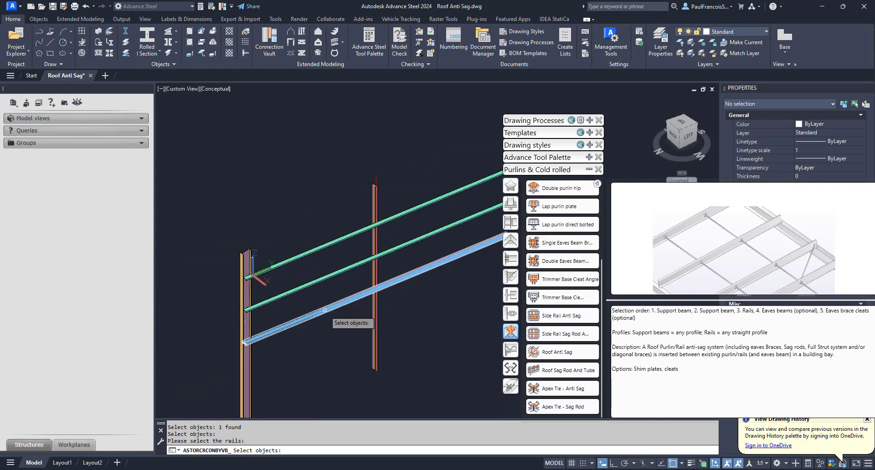
click(325, 310)
click(321, 278)
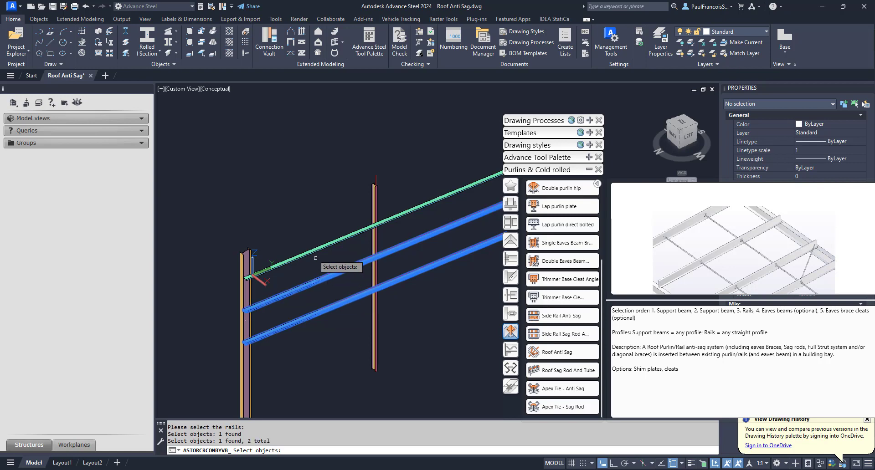
click(312, 250)
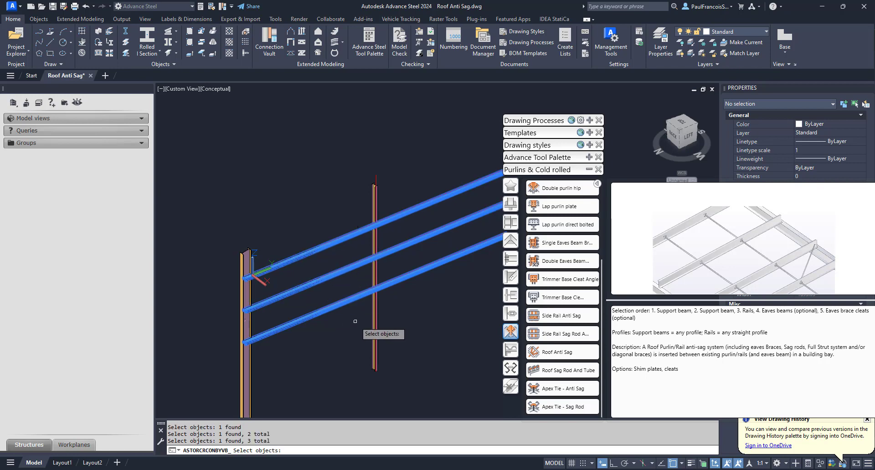
key(Return)
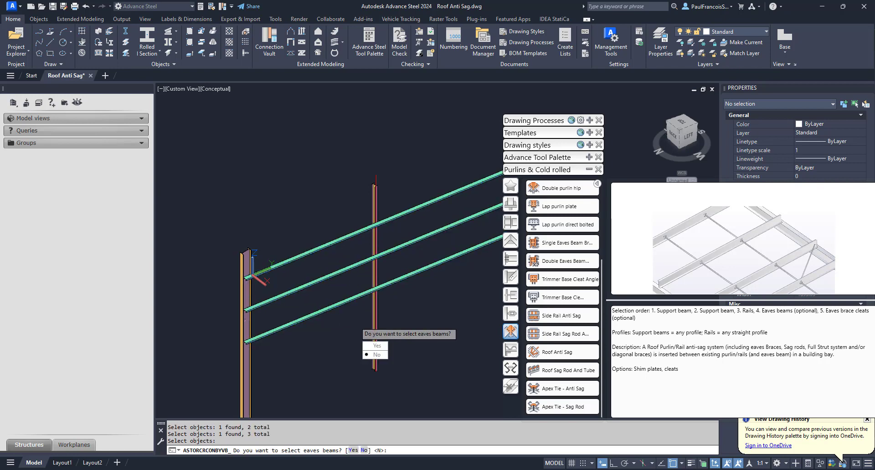
Insert the Roof Anti Sag connection without eaves beams or eaves brace cleats, then close its properties dialog and collapse the connection vault
click(376, 356)
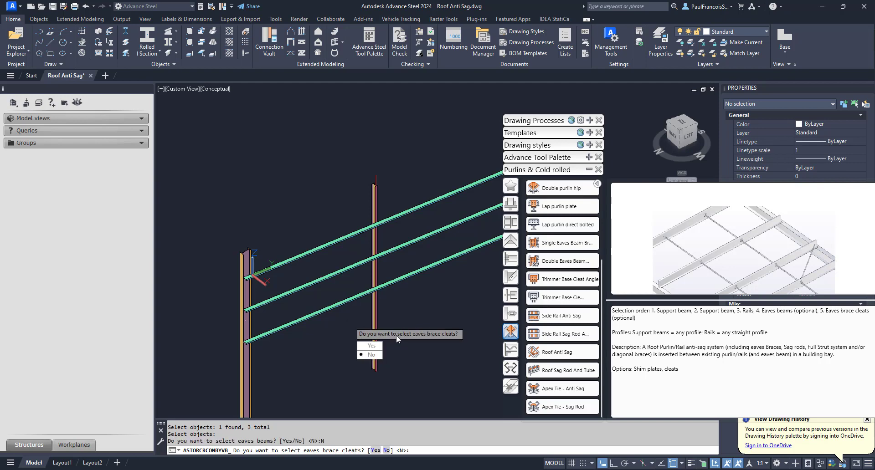
click(372, 356)
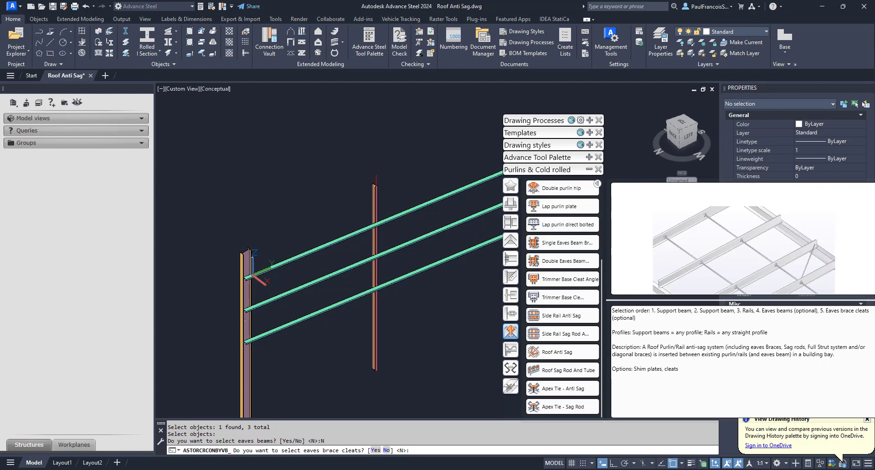
key(Return)
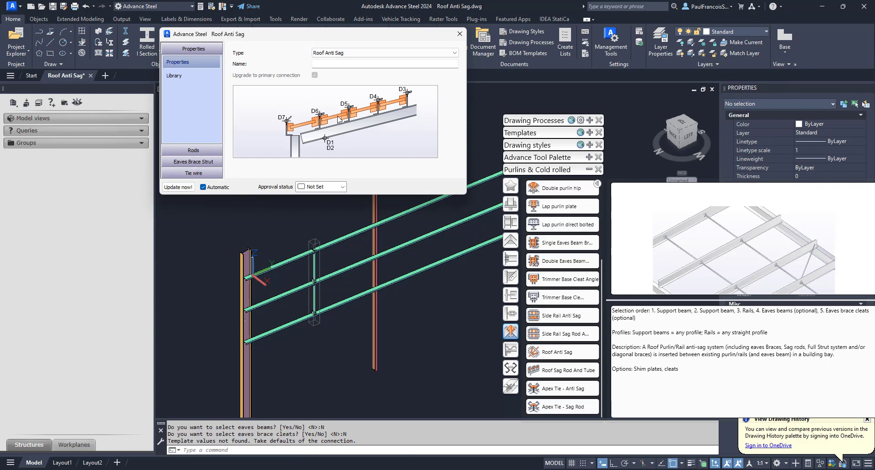
click(460, 37)
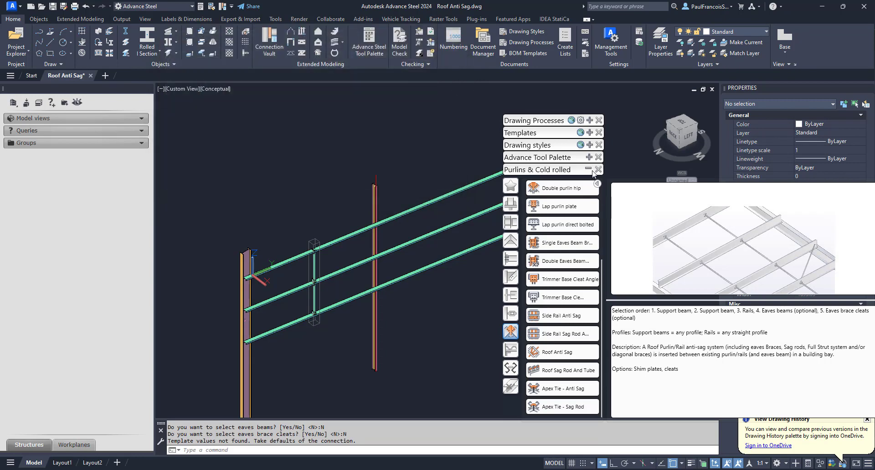
click(591, 171)
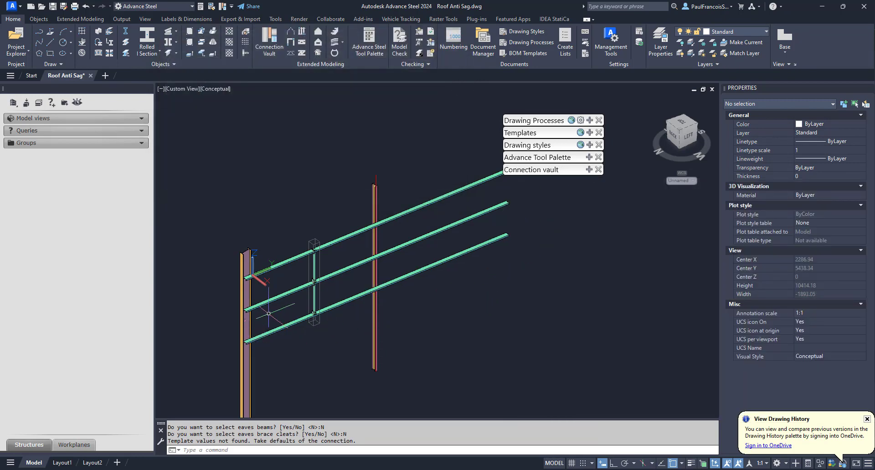
Inspect the inserted anti-sag struts and their bolted end connections at the rails from close up and from different angles
scroll(292, 314, up, 6)
shift+middle_drag(385, 341, 390, 292)
scroll(420, 329, up, 3)
scroll(419, 329, up, 3)
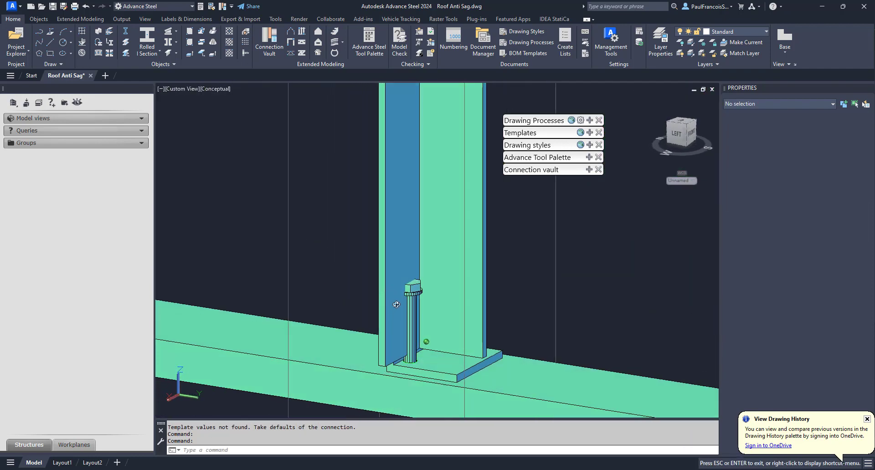
scroll(400, 299, down, 10)
scroll(421, 215, up, 3)
scroll(419, 241, down, 2)
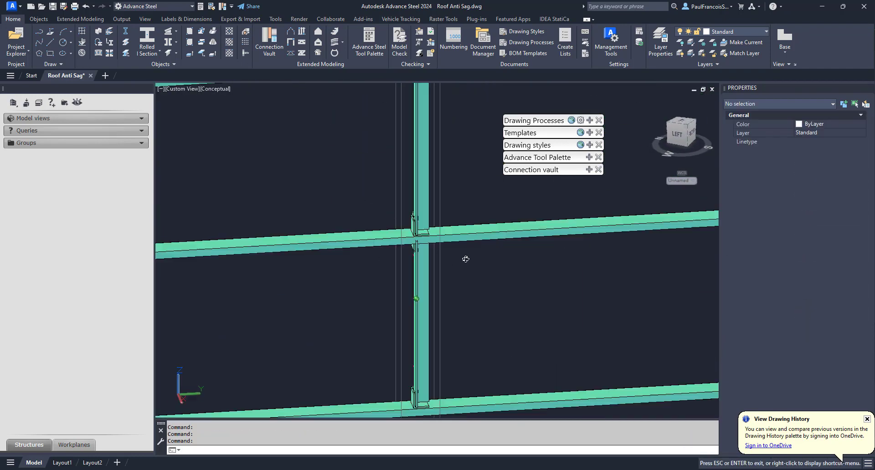
shift+middle_drag(465, 256, 414, 292)
scroll(401, 296, up, 2)
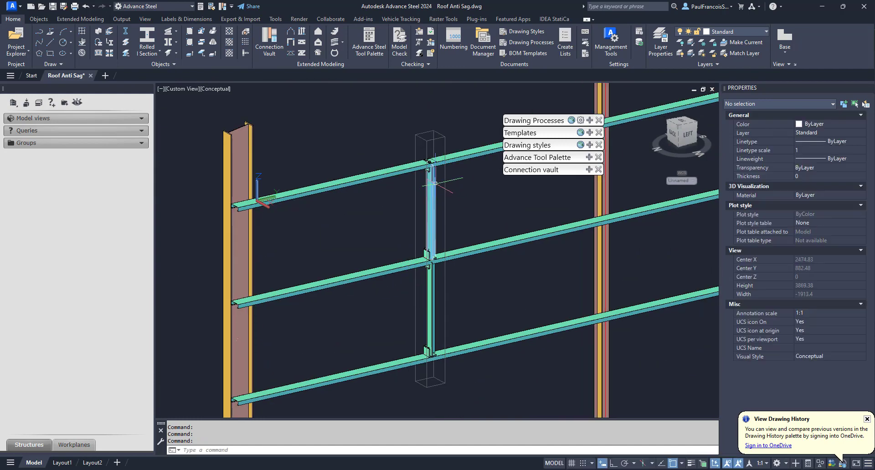
Open the Advance Joint Properties of the anti-sag strut between the upper two rails
scroll(435, 181, up, 8)
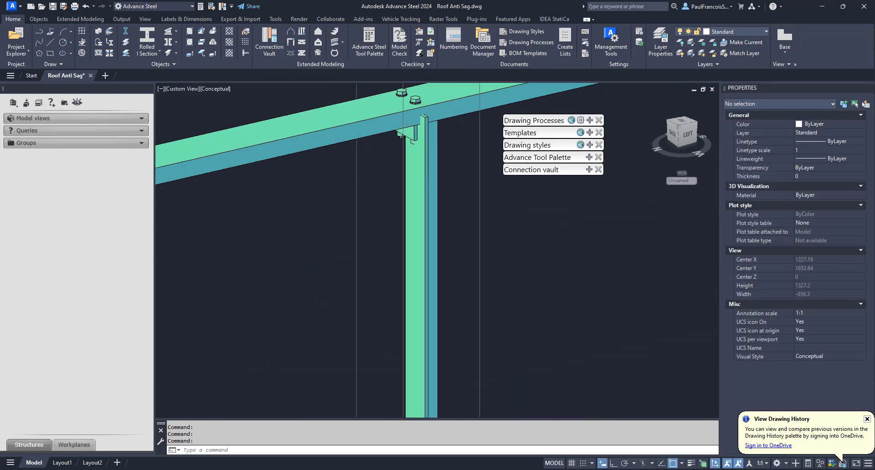
click(429, 182)
right_click(429, 183)
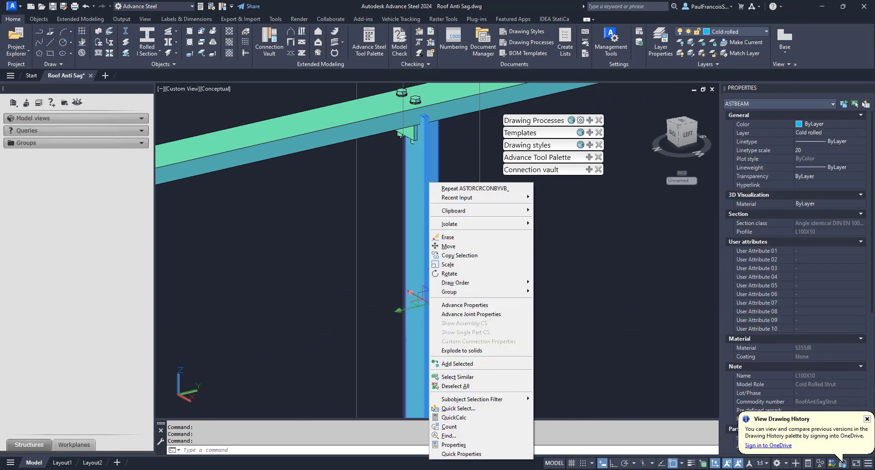
click(481, 315)
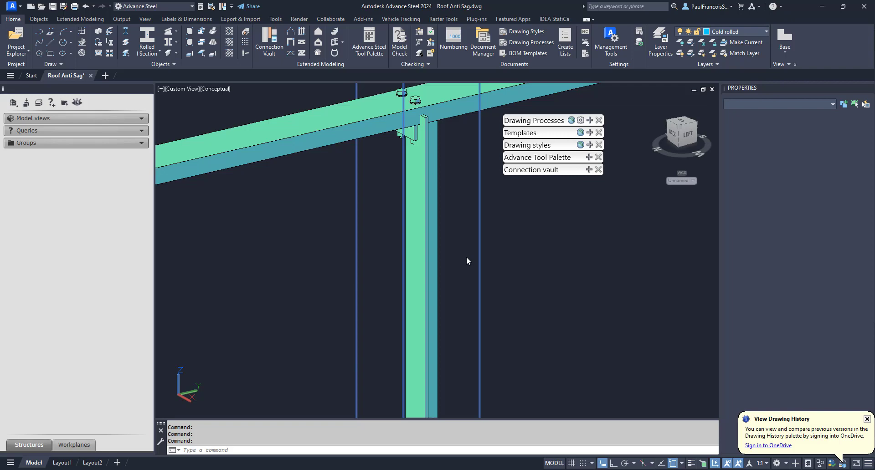
Open the Roof Anti Sag connection's properties, place the dialog clear of the struts and check its general and library settings
double_click(466, 241)
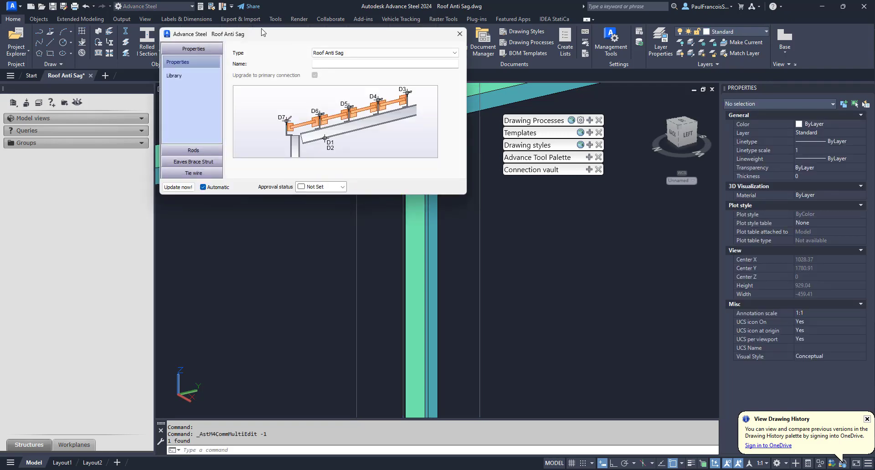
drag(262, 32, 618, 87)
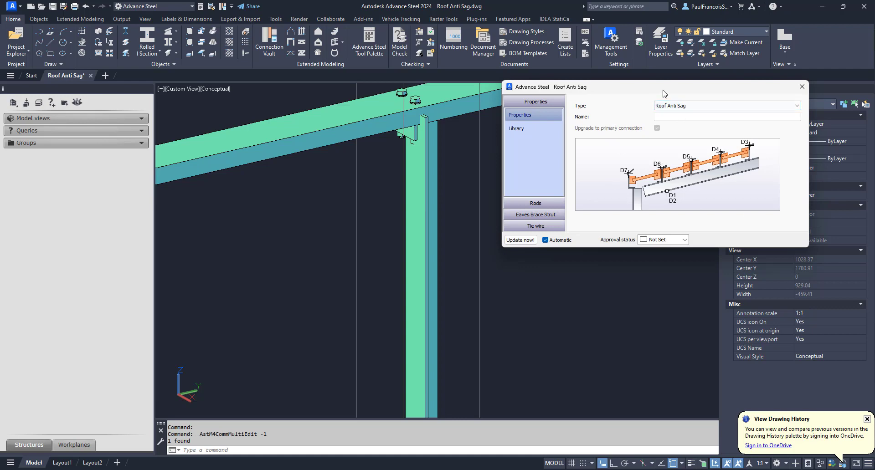
click(521, 129)
click(520, 115)
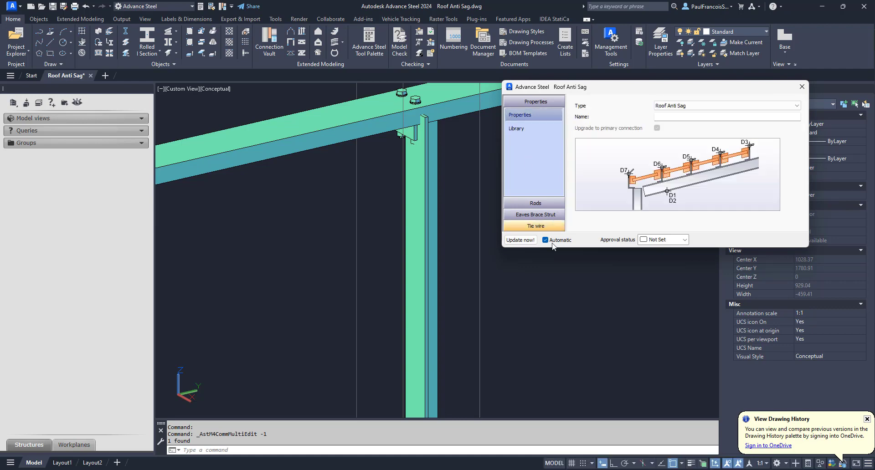
Disable the design rules in the rod layout and set the number of rods to 3
click(546, 205)
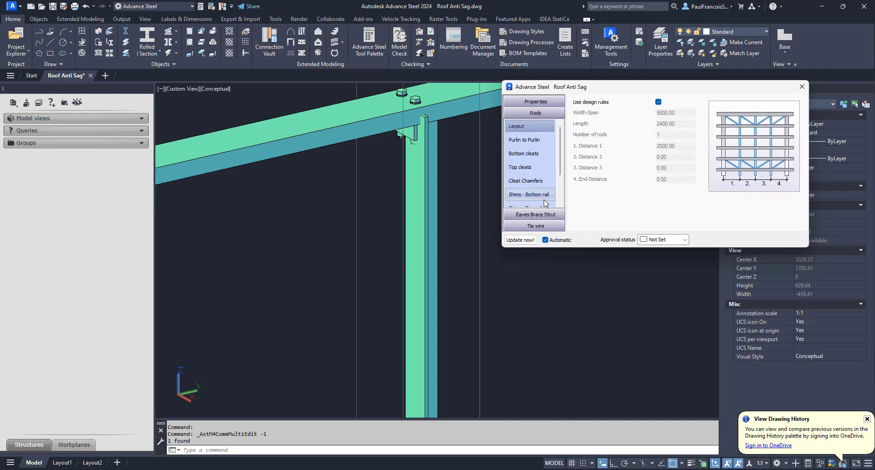
click(522, 127)
click(659, 102)
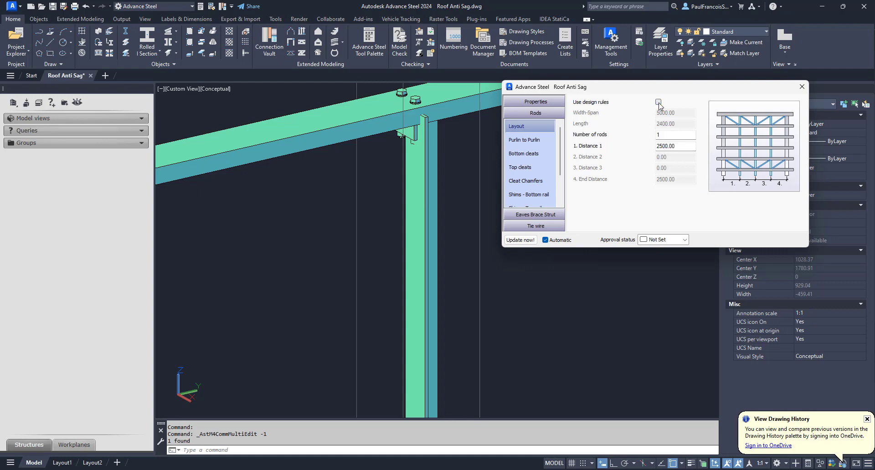
scroll(450, 212, down, 5)
scroll(449, 211, down, 3)
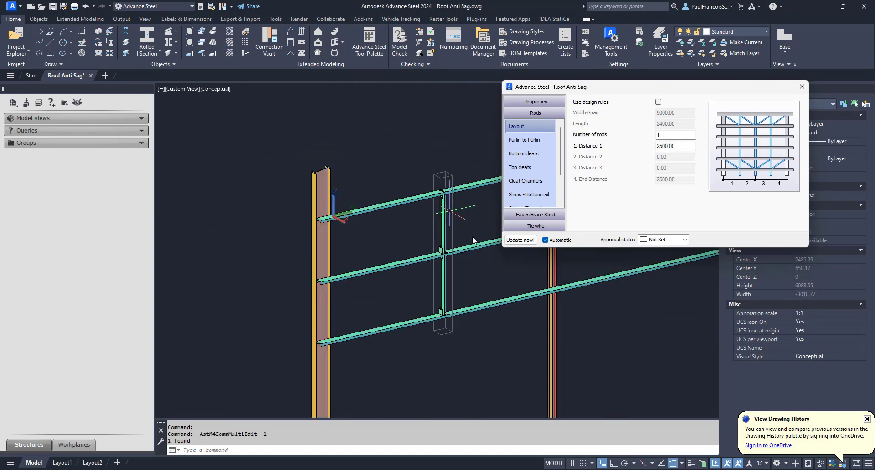
scroll(448, 248, down, 3)
scroll(438, 237, up, 2)
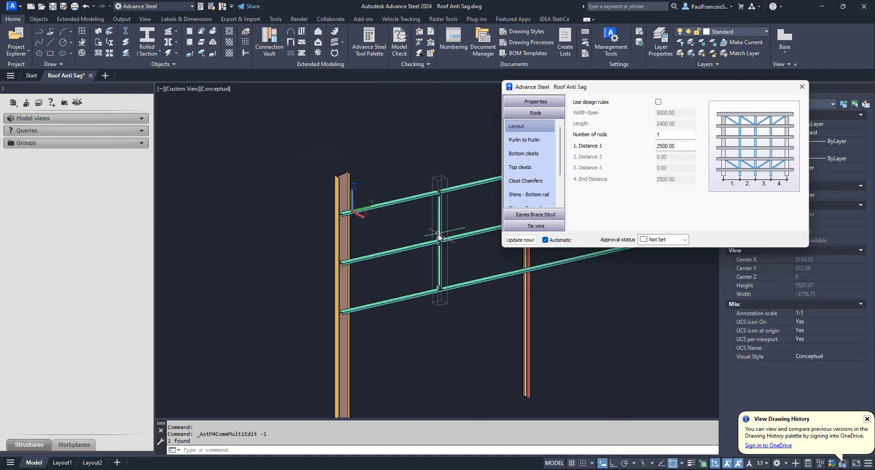
middle_drag(400, 234, 321, 257)
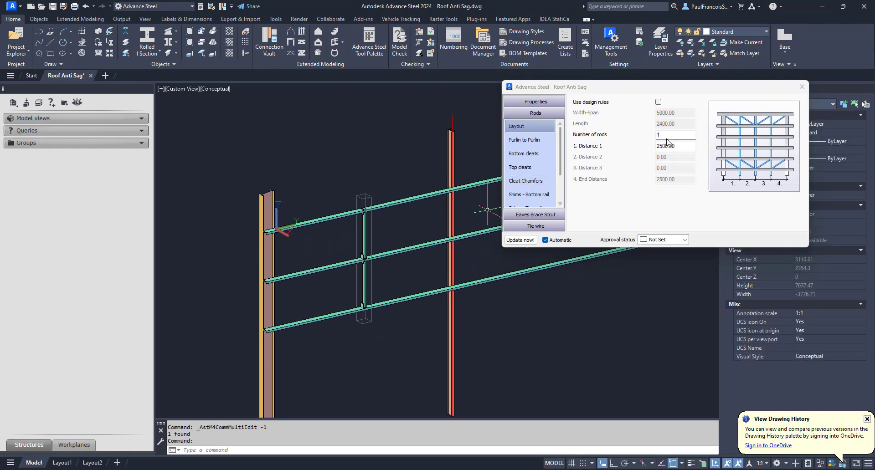
drag(669, 136, 621, 130)
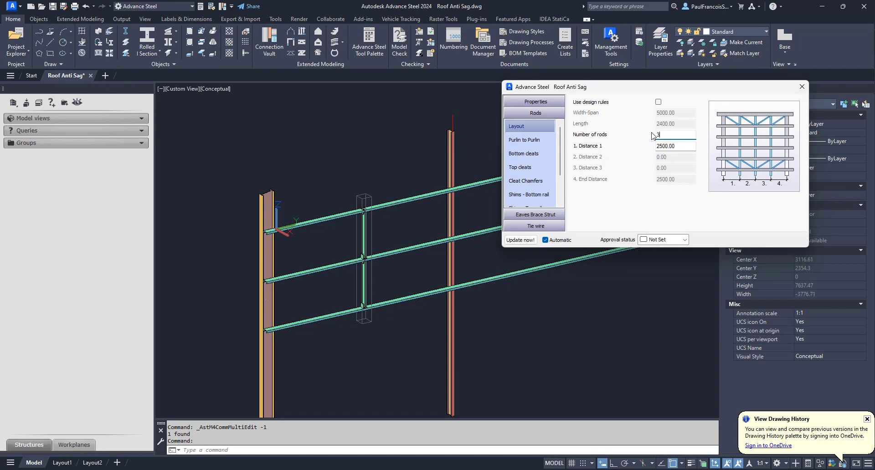
key(Return)
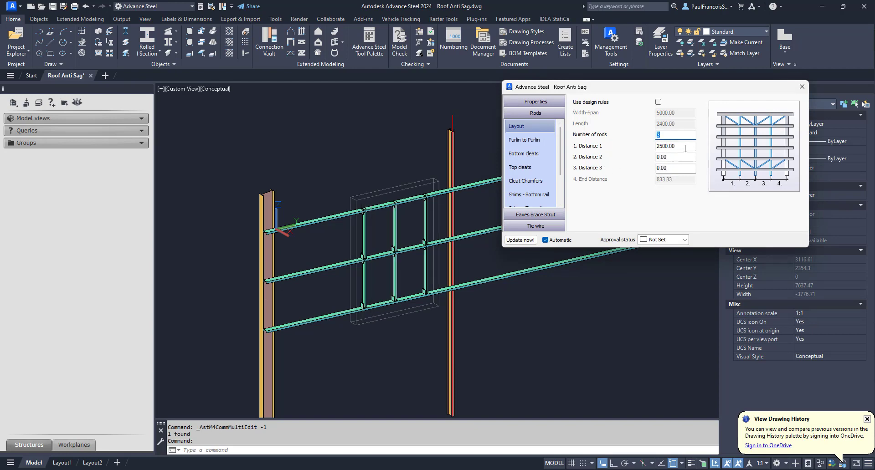
Set Distance 1 of the rod layout to 0
key(Tab)
text(0)
key(Return)
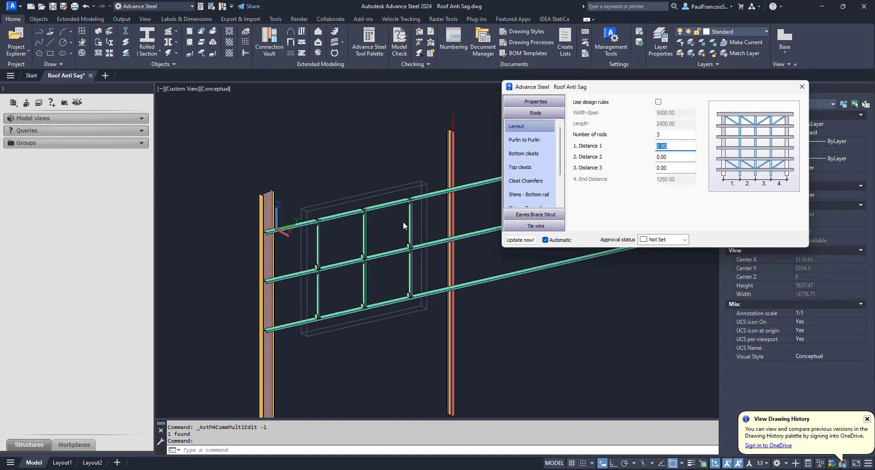
Change the purlin-to-purlin strut section to L100X100X10 from the SA Angles equal family
click(532, 141)
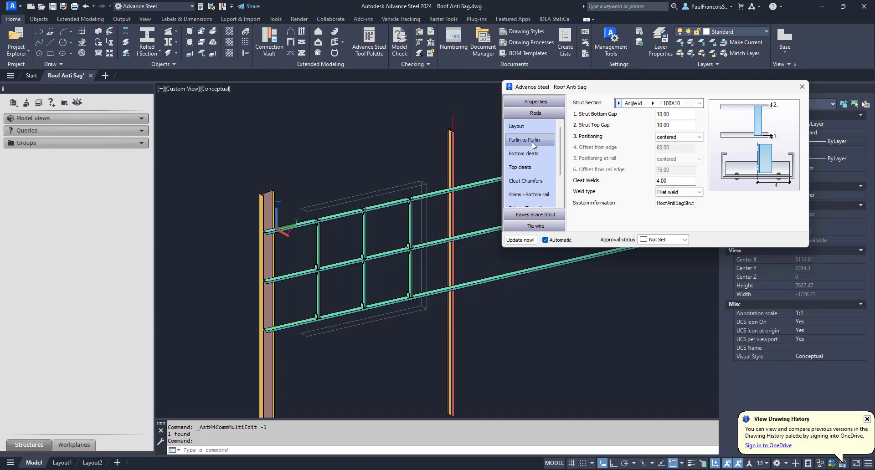
click(618, 104)
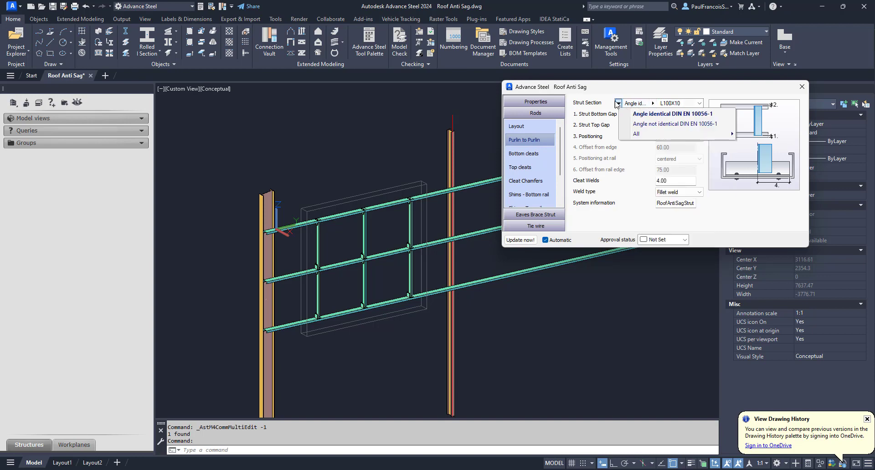
mouse_move(633, 134)
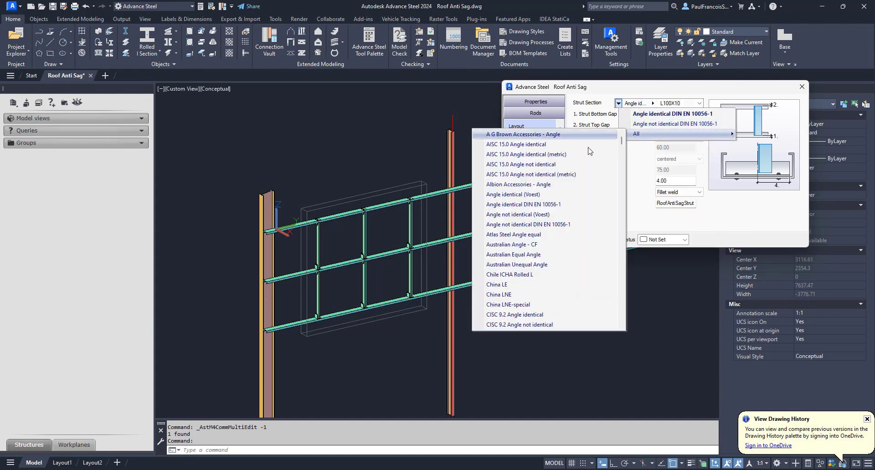
scroll(523, 264, down, 3)
scroll(523, 273, down, 9)
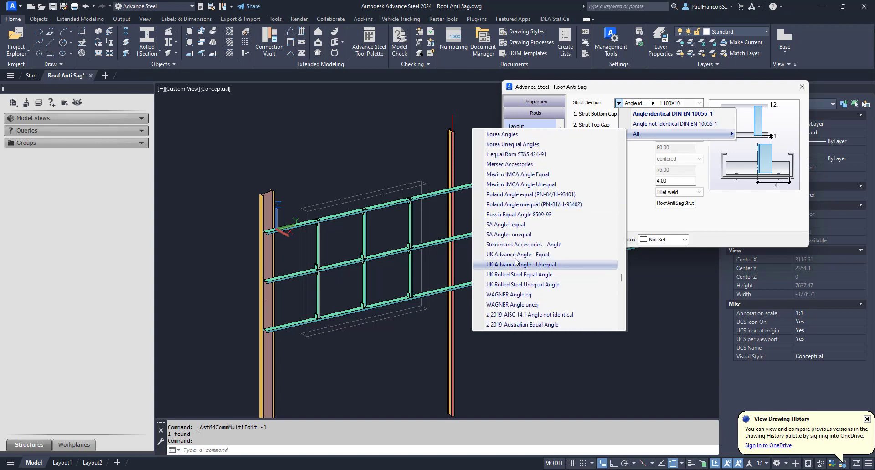
click(509, 225)
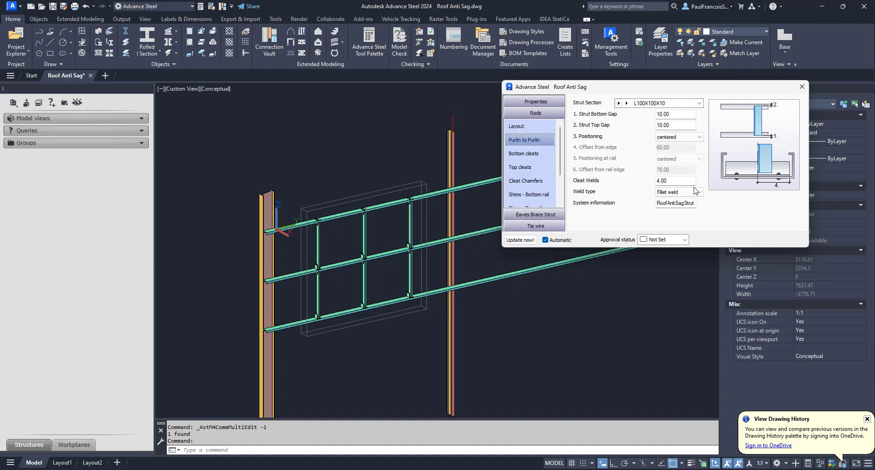
click(627, 103)
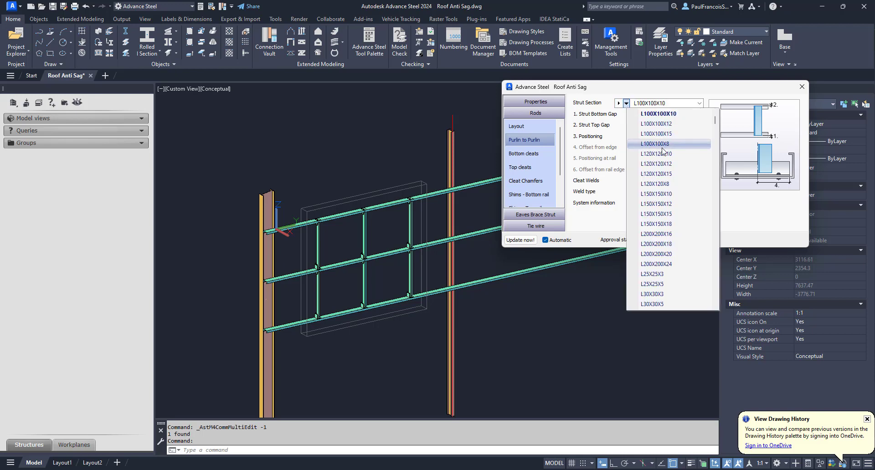
click(663, 114)
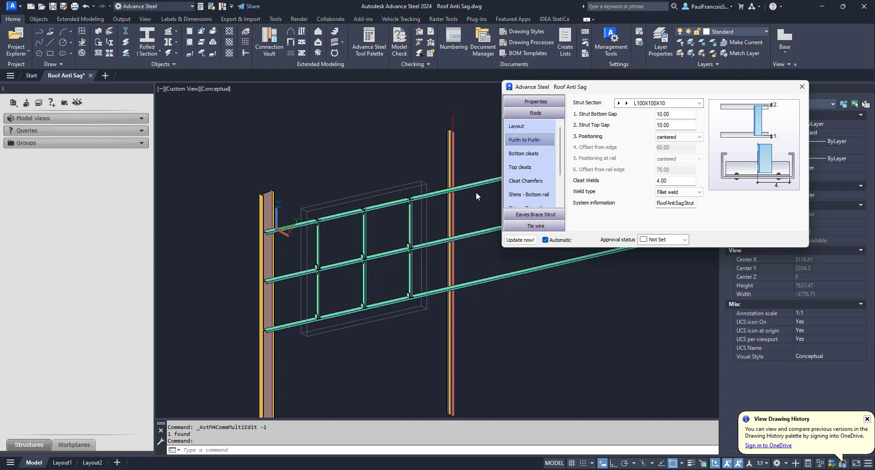
Review the rod settings for bottom and top cleats, cleat chamfers, shims, bolts and apex cleat, plus the eaves brace strut settings
click(531, 153)
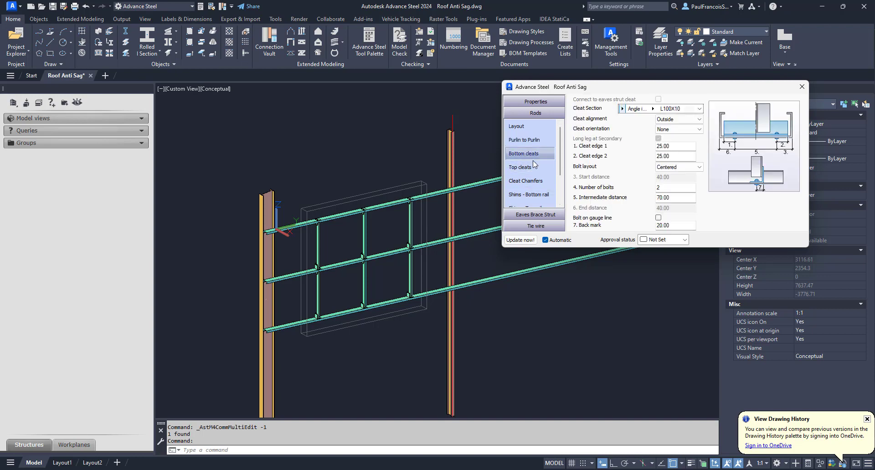
click(530, 168)
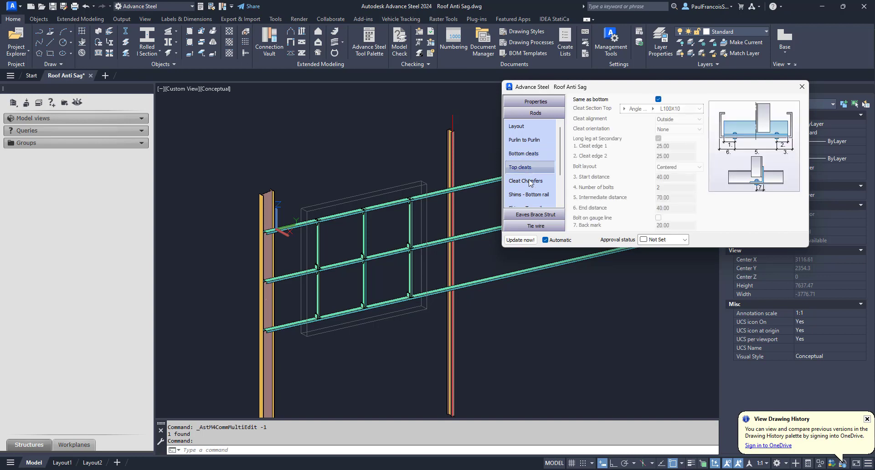
click(529, 180)
scroll(530, 178, down, 3)
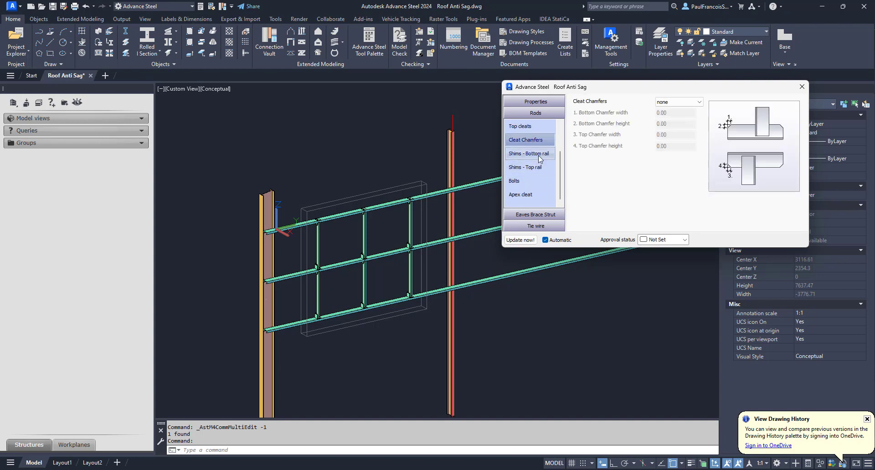
click(537, 156)
click(531, 168)
click(519, 183)
click(522, 194)
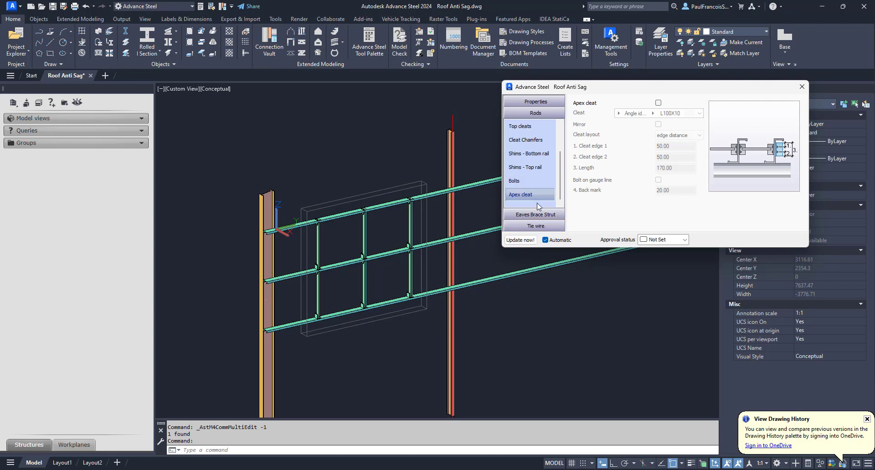
click(538, 214)
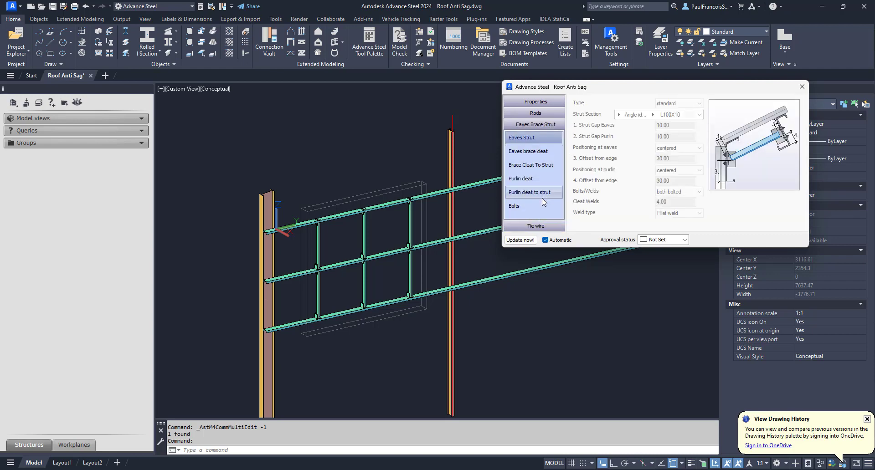
Enable tie wires at levels 1 and 2 in the tie wire layout
click(535, 226)
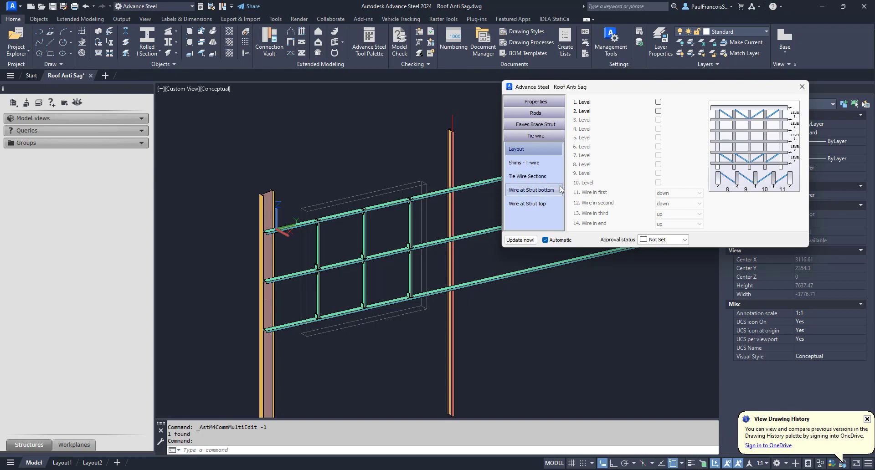
click(658, 102)
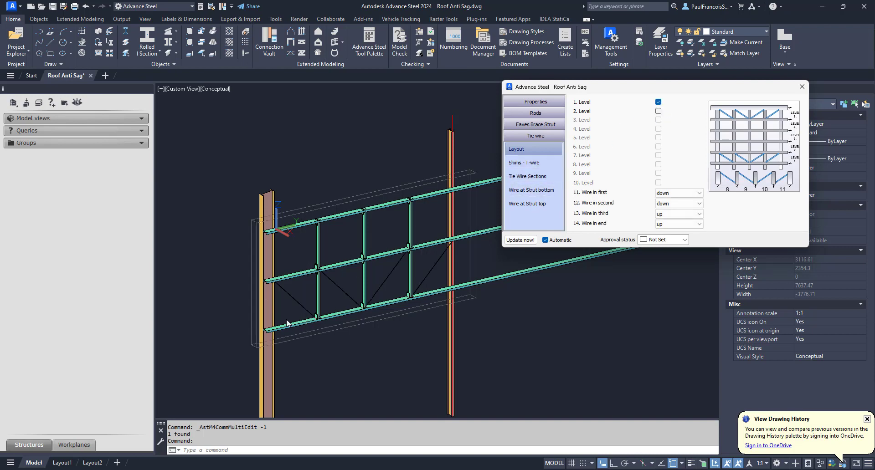
scroll(292, 321, up, 2)
scroll(325, 276, down, 1)
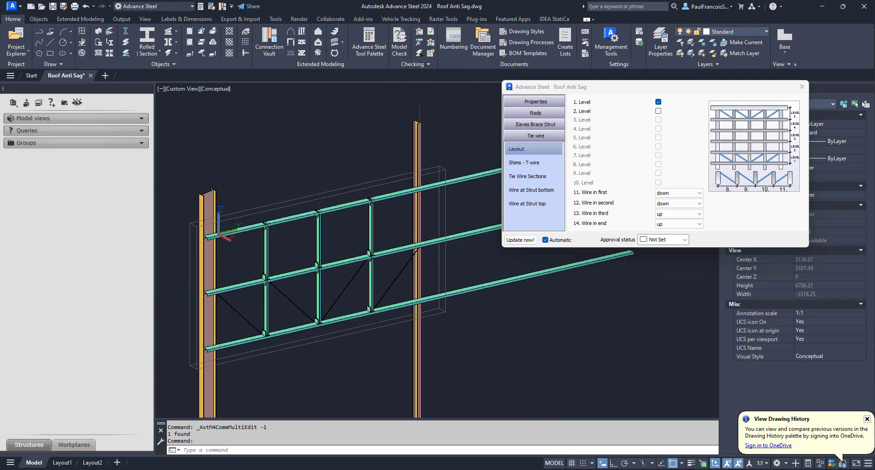
shift+middle_drag(315, 270, 229, 250)
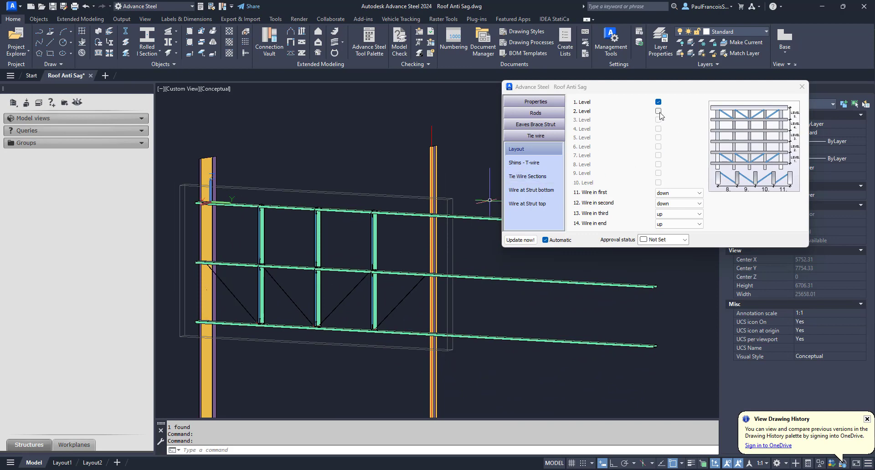
click(658, 111)
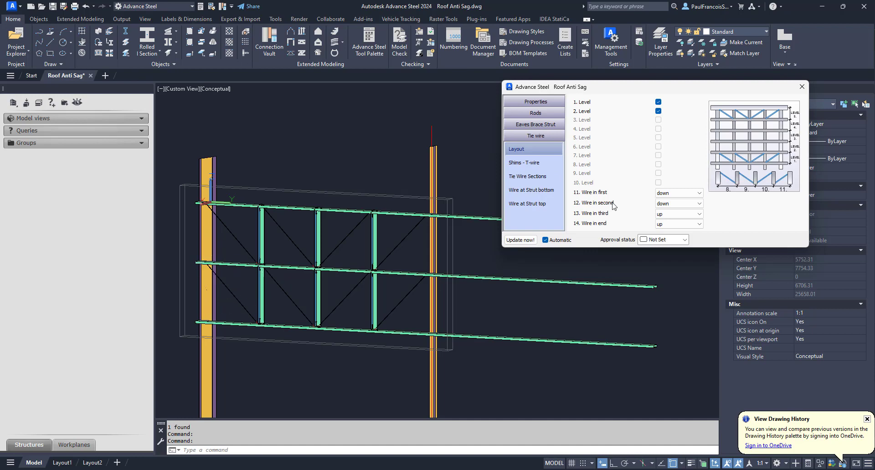
Try the up, down and none options for the first tie wire
click(698, 193)
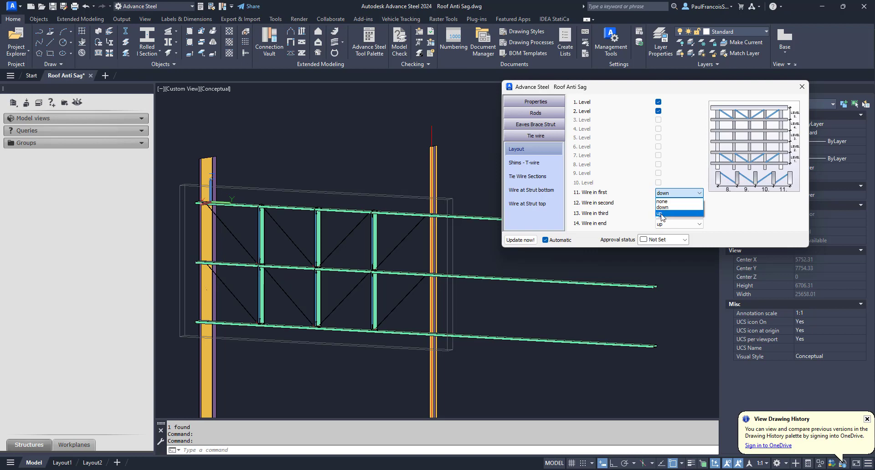
click(661, 213)
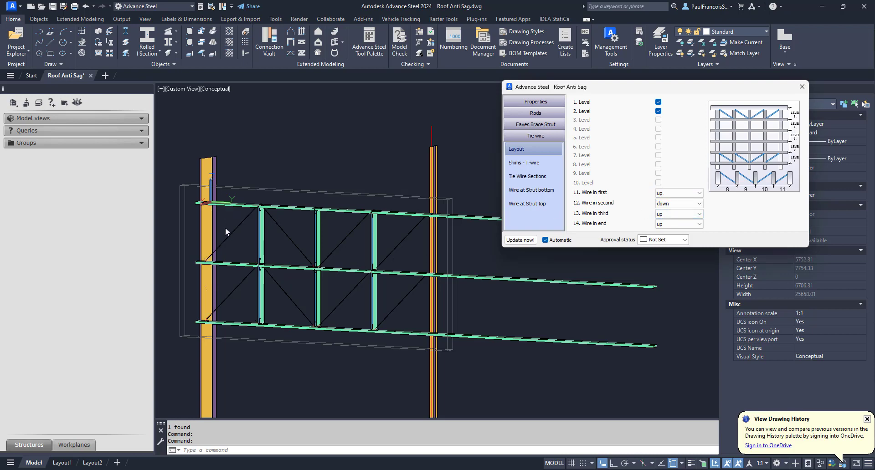
click(700, 194)
click(665, 208)
click(693, 193)
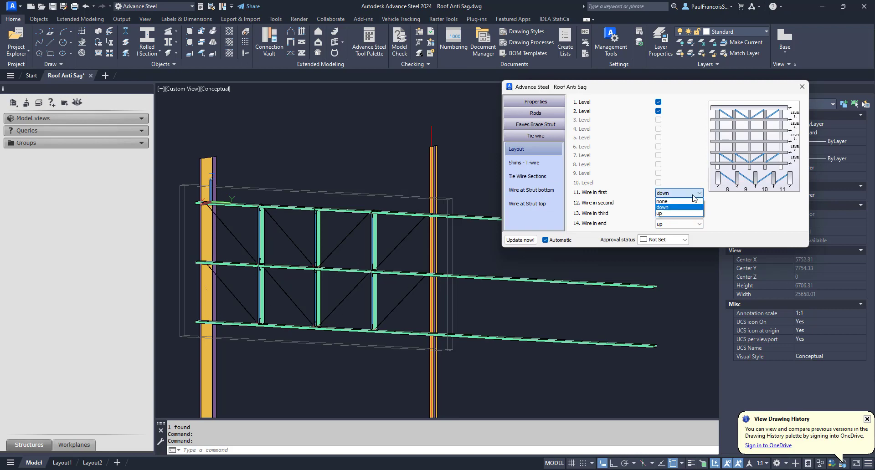
click(664, 203)
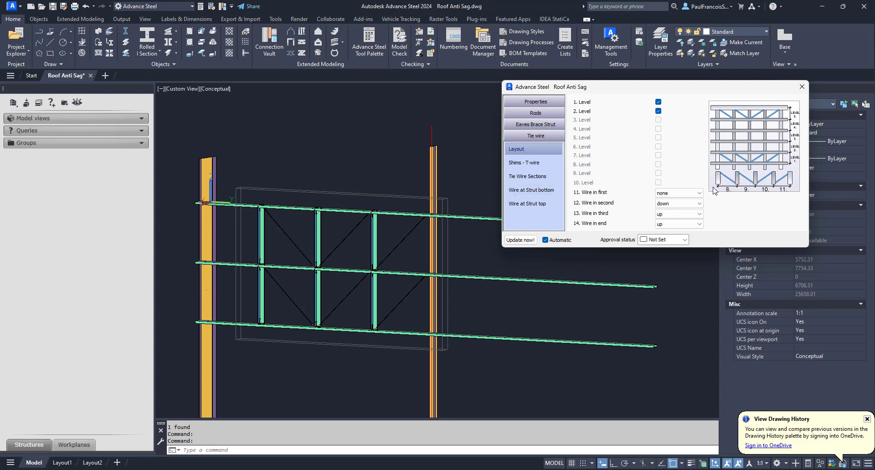
Set the tie wire direction to up in the first and third positions and to down in the end position
click(699, 194)
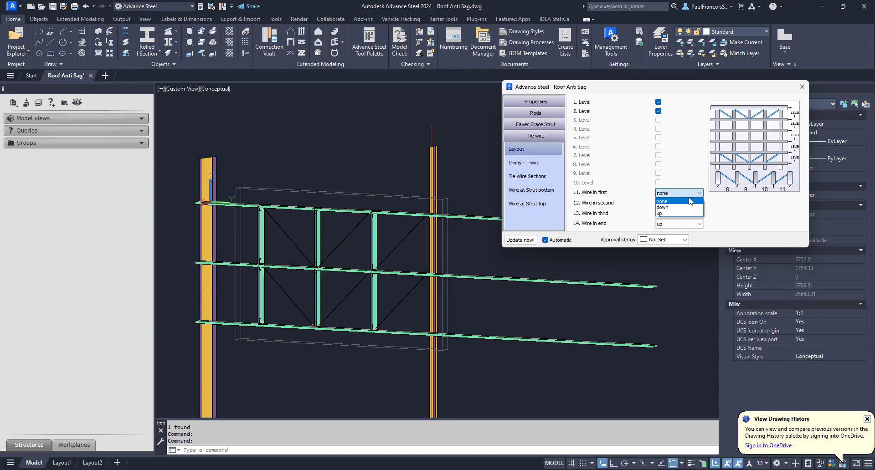
click(660, 213)
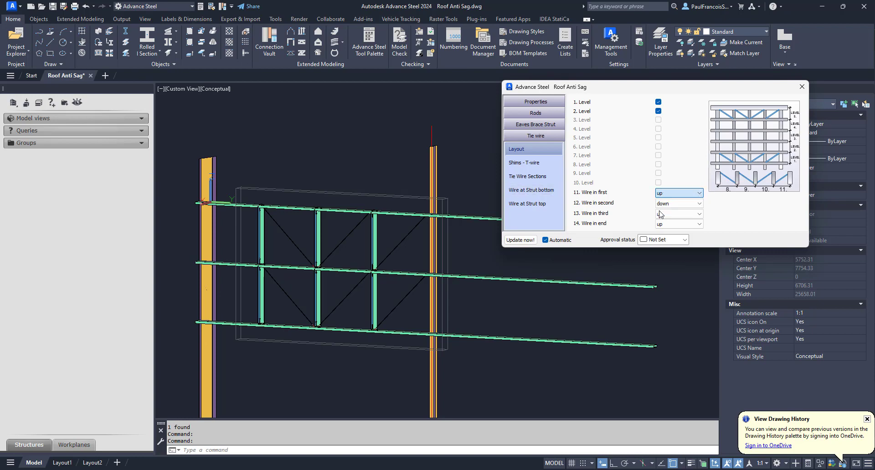
click(699, 214)
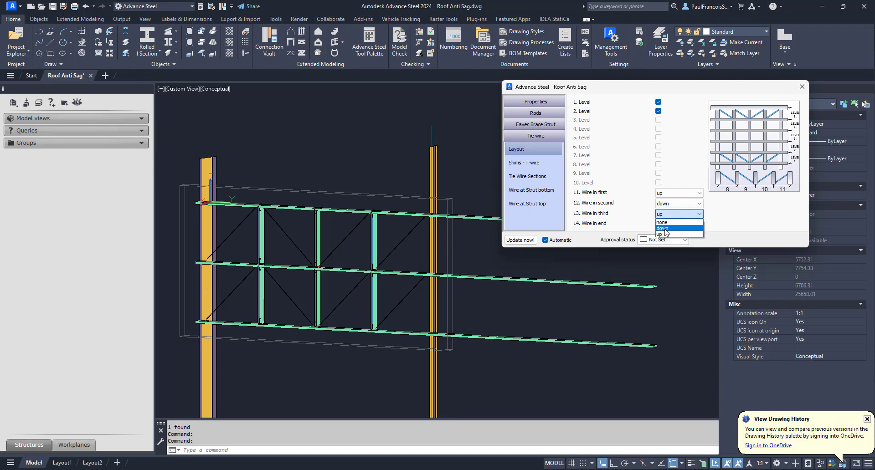
click(664, 229)
click(683, 214)
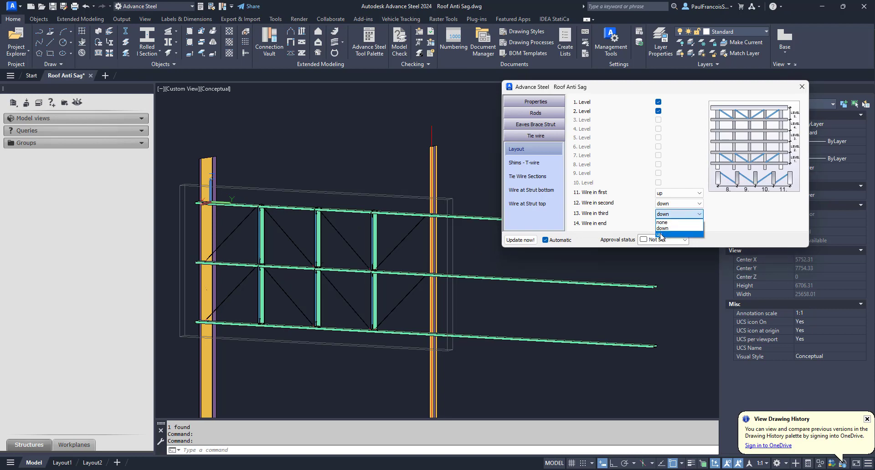
click(660, 234)
click(670, 224)
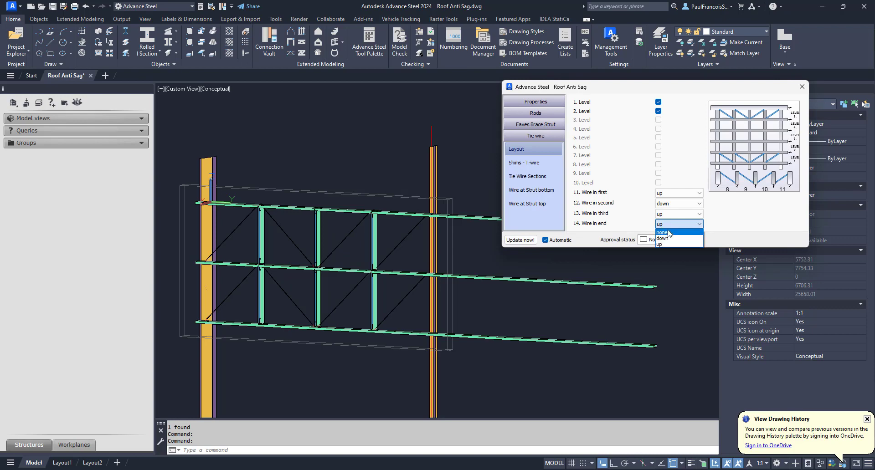
click(669, 238)
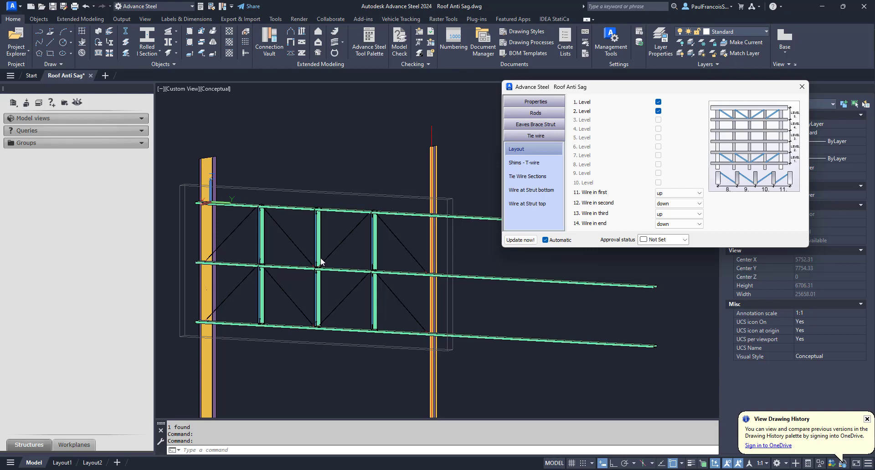
Review the tie wire settings for shims, wire sections and the wire at the strut bottom
click(533, 163)
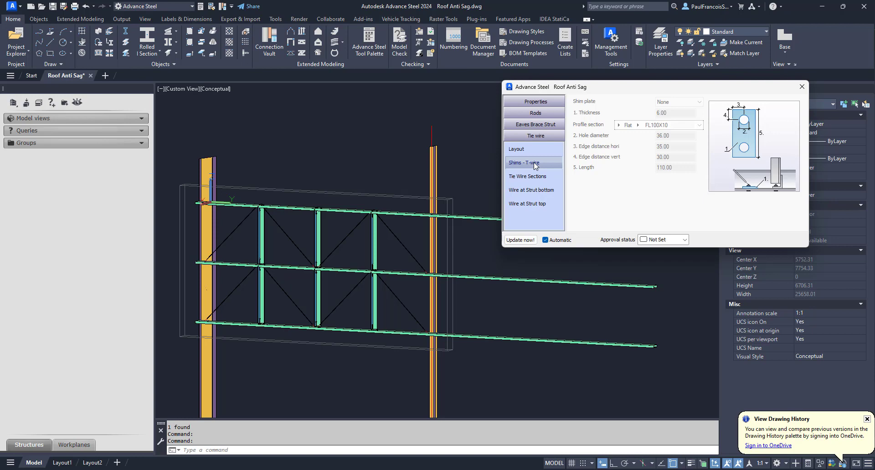
click(529, 179)
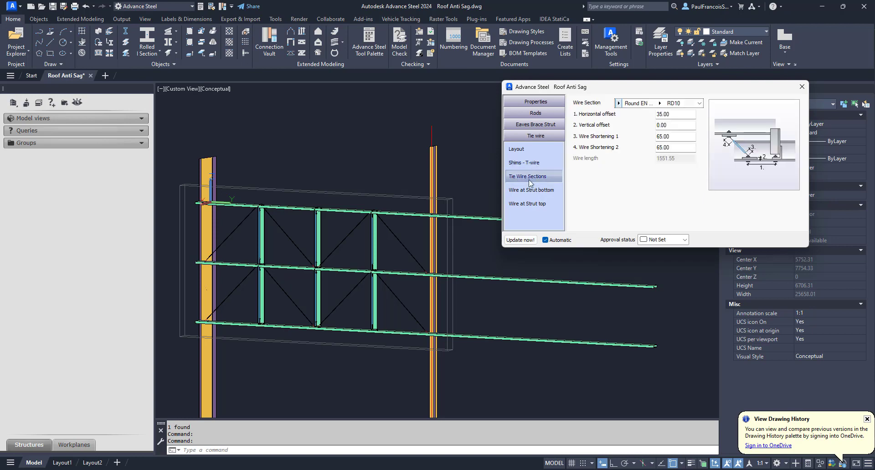
click(532, 192)
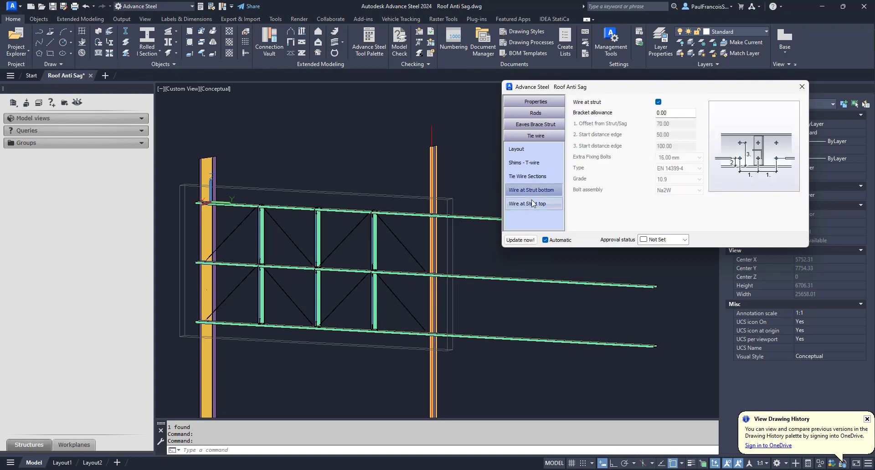
Make the settings for the wire at the strut top the same as at the bottom
click(528, 204)
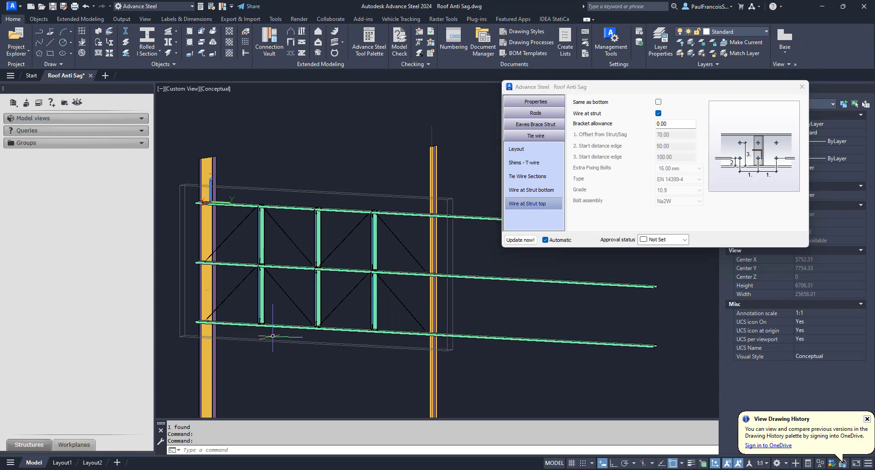
scroll(294, 322, up, 8)
scroll(294, 321, up, 6)
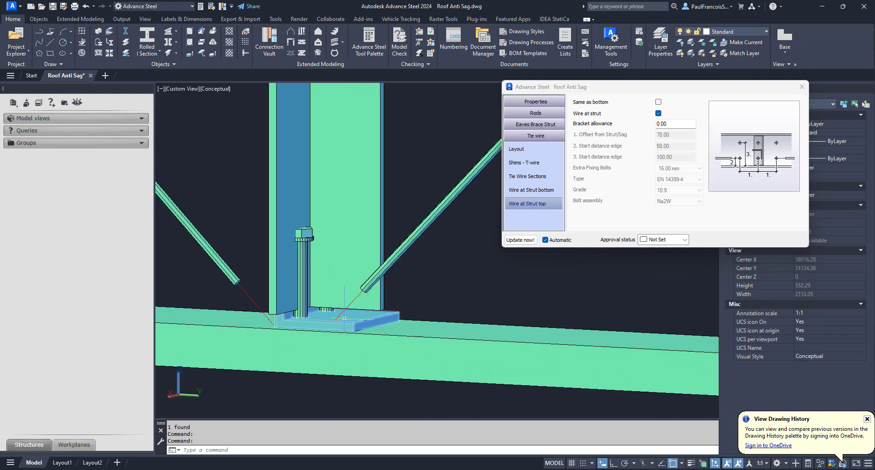
scroll(334, 316, down, 6)
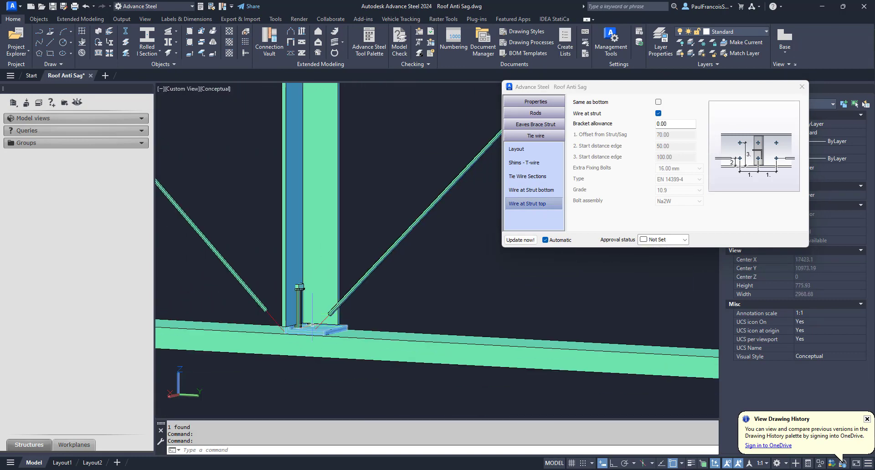
click(658, 102)
scroll(420, 360, down, 2)
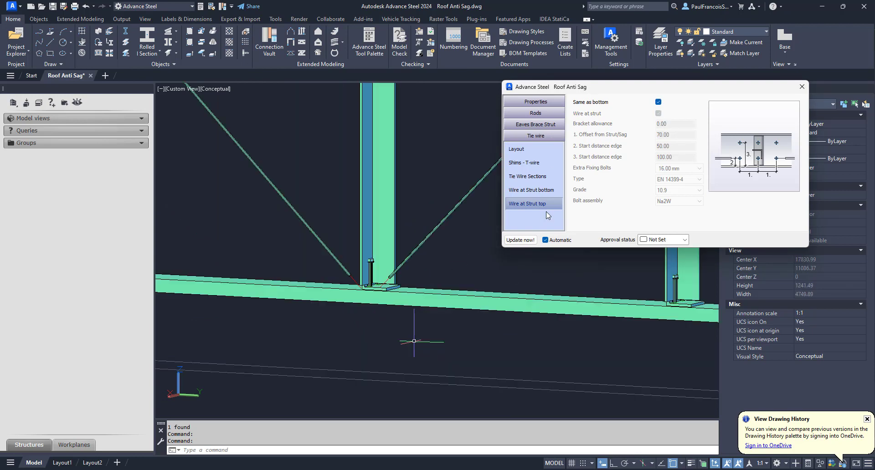
Recheck the strut bottom, wire section, shim and layout settings, and inspect where the tie wires meet the strut base
click(537, 190)
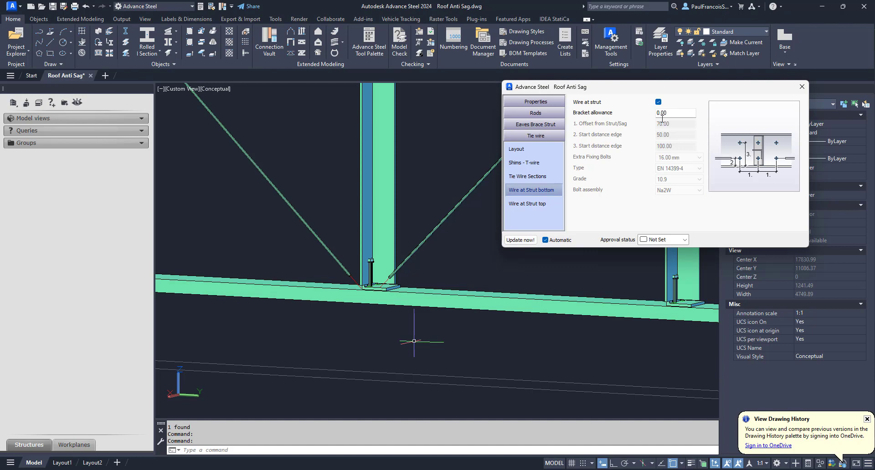
click(545, 240)
click(545, 240)
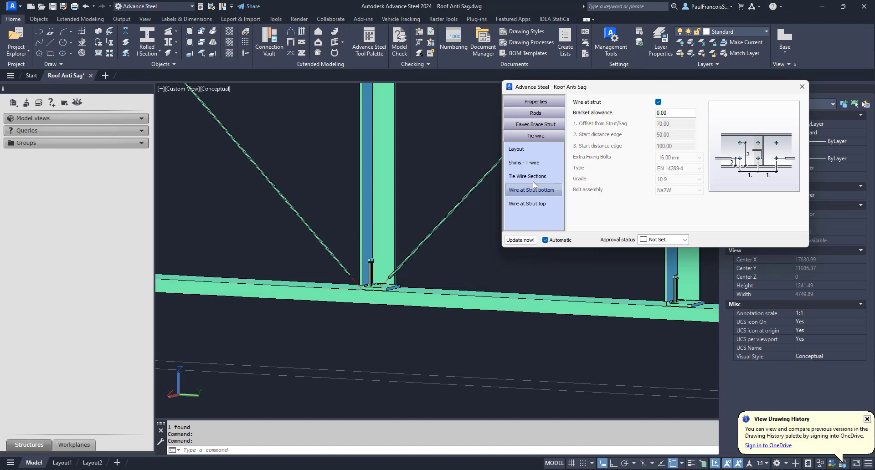
click(537, 176)
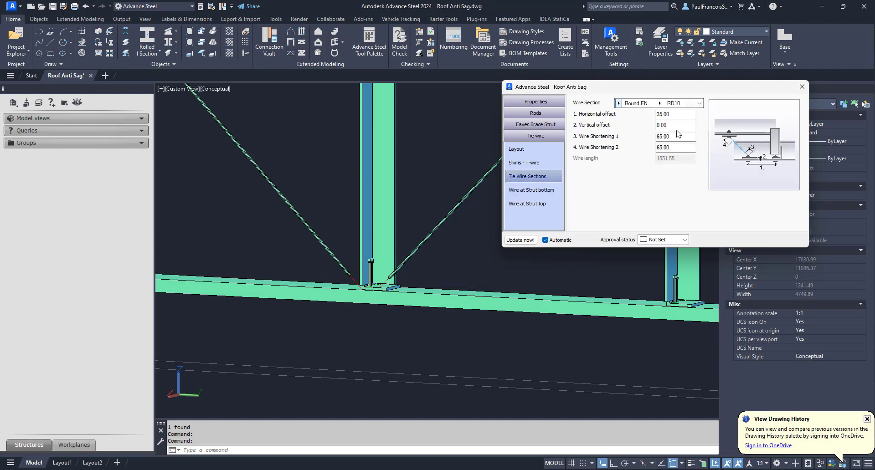
click(531, 164)
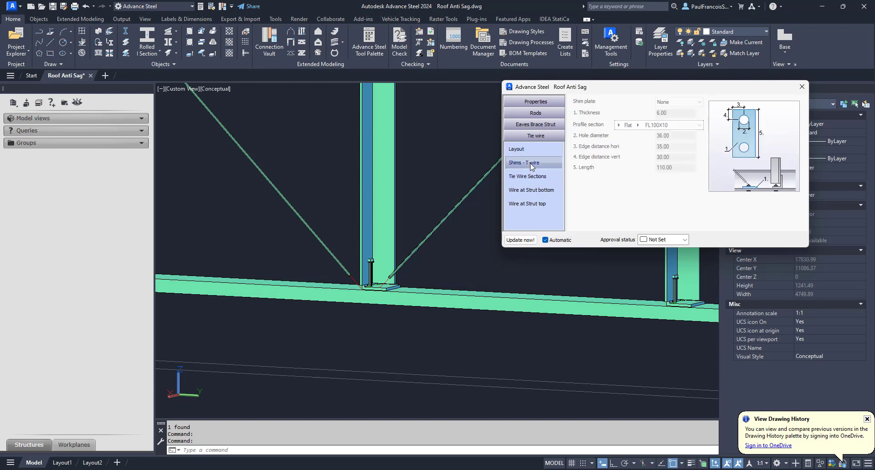
click(529, 150)
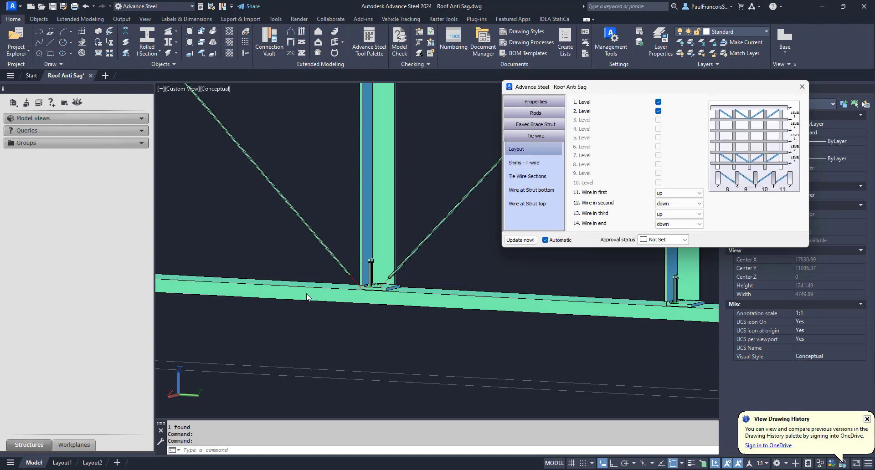
scroll(324, 268, down, 7)
mouse_move(353, 272)
shift+middle_down()
mouse_move(392, 281)
mouse_move(343, 281)
shift+middle_up()
scroll(346, 287, up, 10)
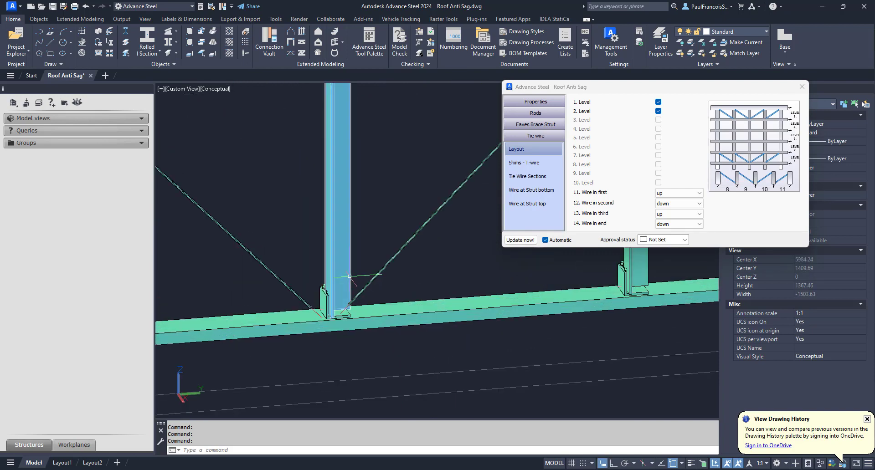
scroll(315, 321, down, 5)
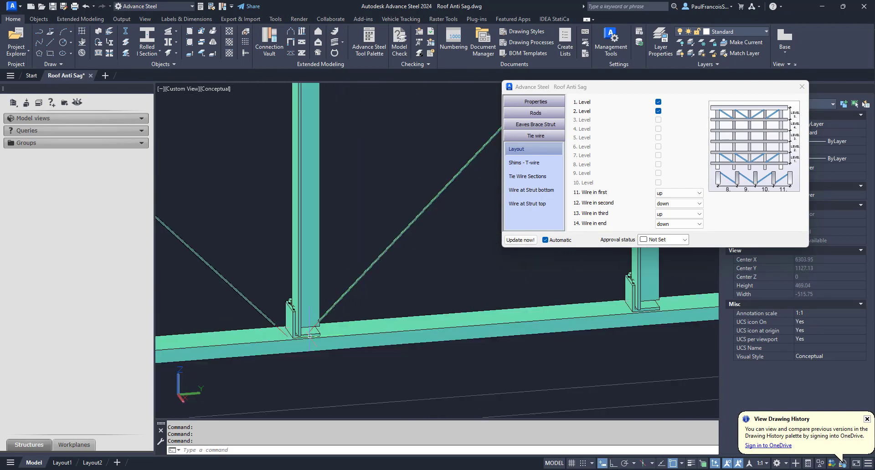
scroll(248, 349, up, 2)
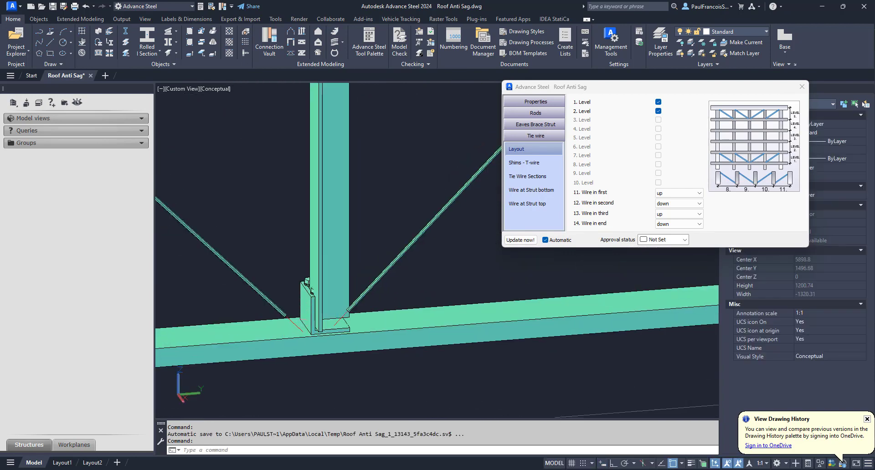
scroll(415, 252, up, 2)
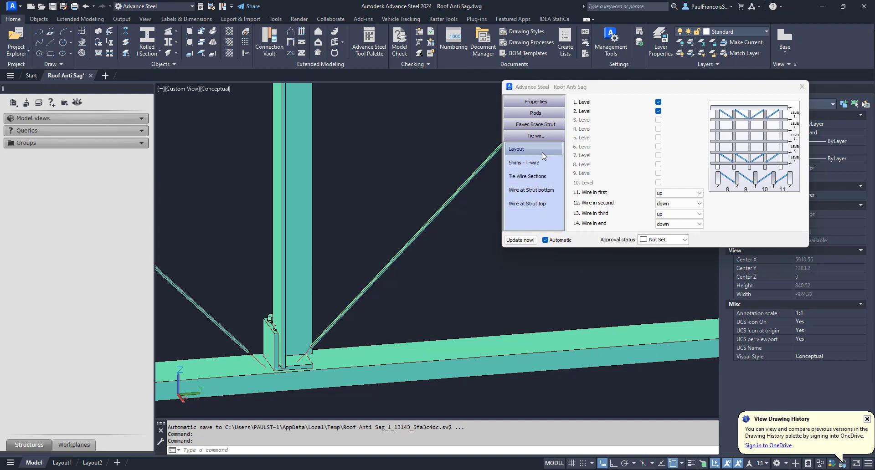
Change the tie wire section to RB 20 from the SA Round bar family
click(518, 163)
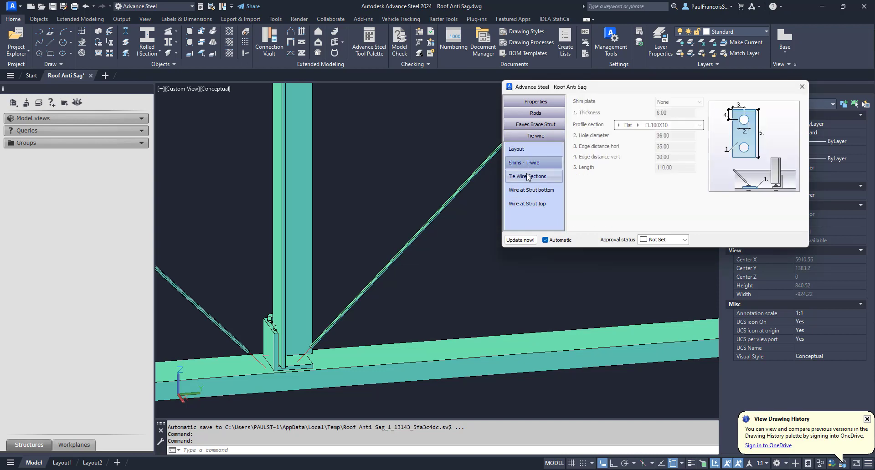
click(527, 177)
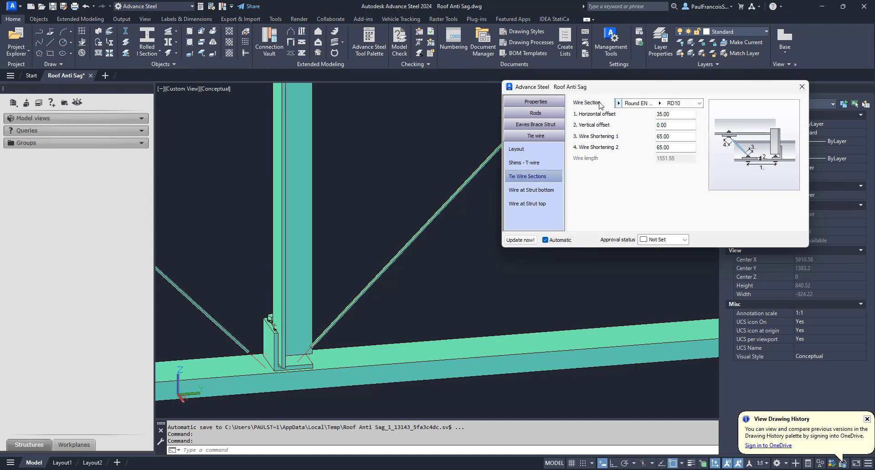
click(618, 103)
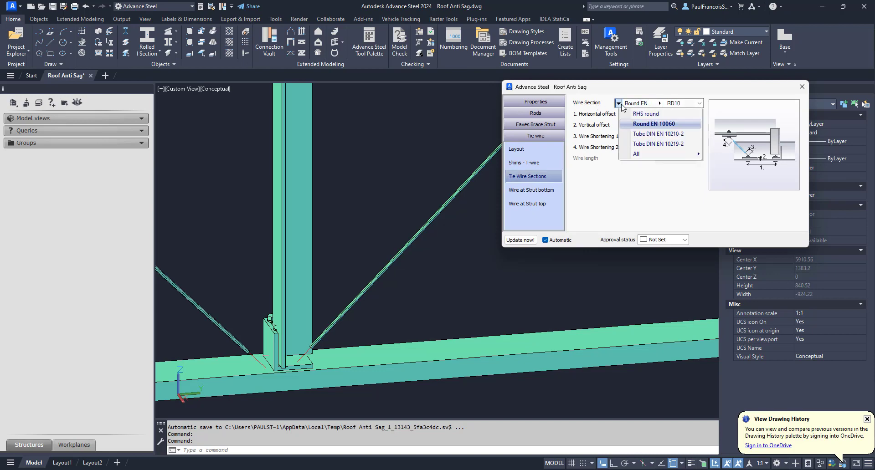
click(618, 104)
click(616, 101)
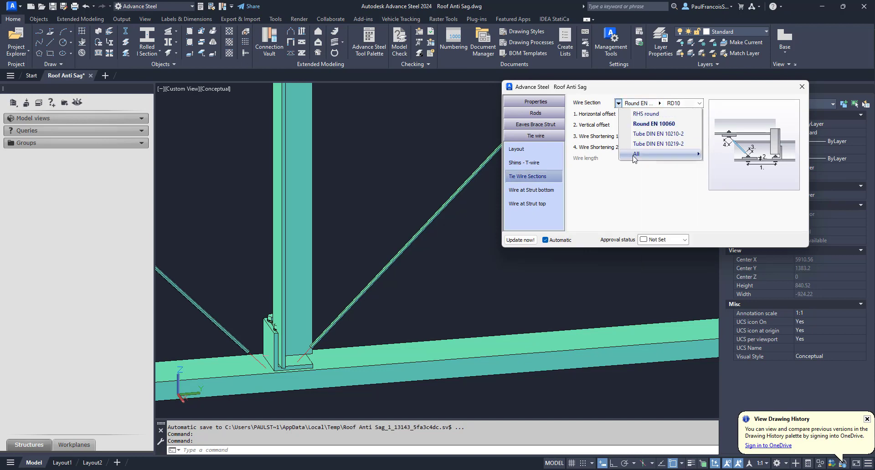
mouse_move(637, 153)
scroll(489, 238, down, 13)
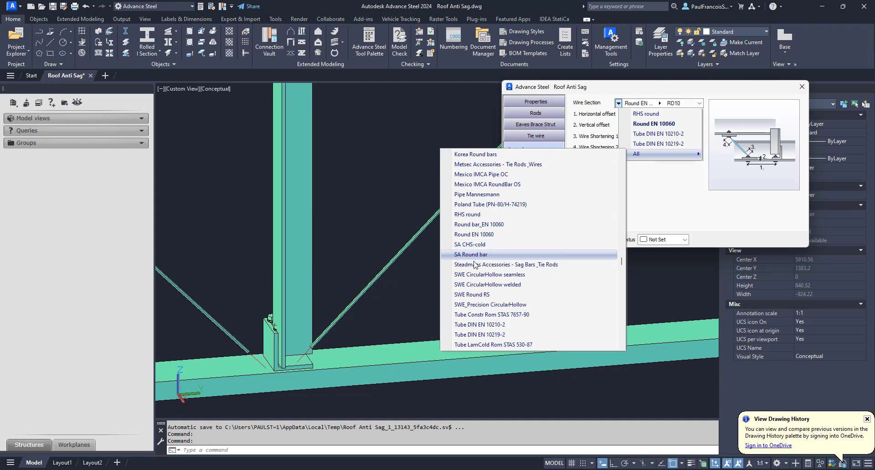
click(475, 255)
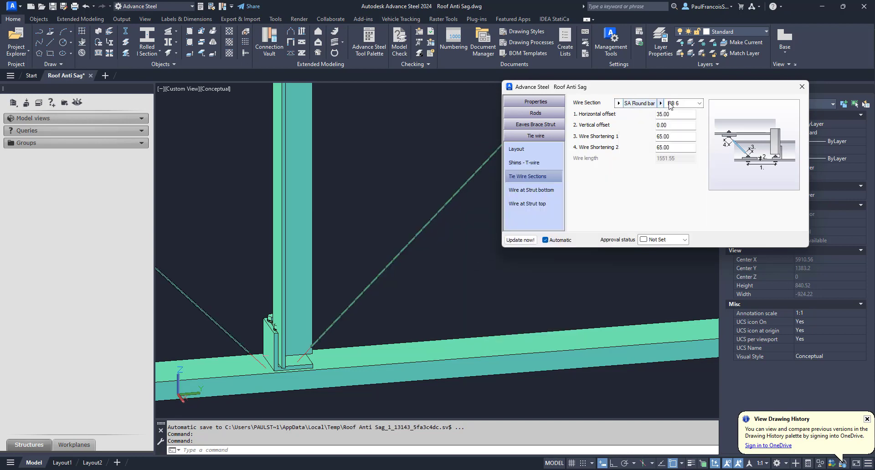
click(660, 104)
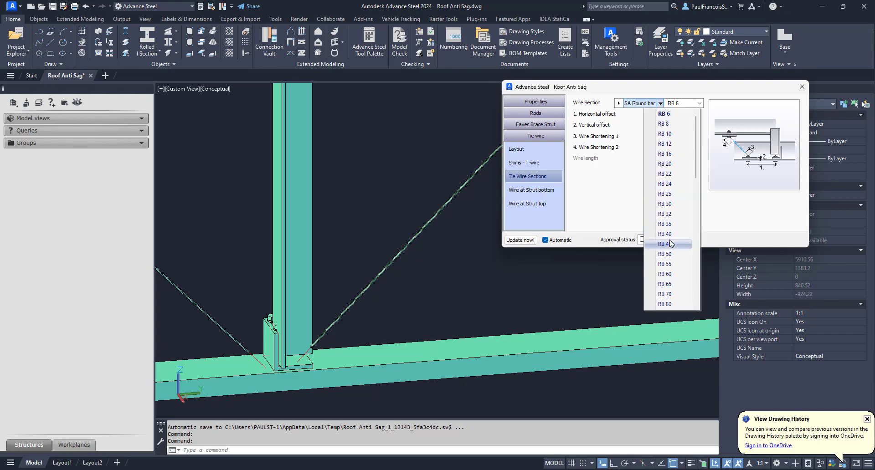
click(662, 164)
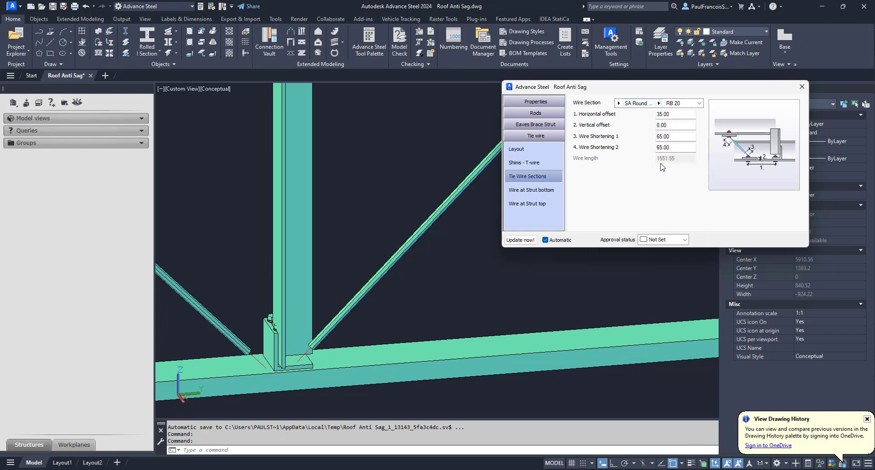
Browse the complete list of section families available for the tie wire, leaving the selection as is, and view the whole bracing
click(619, 103)
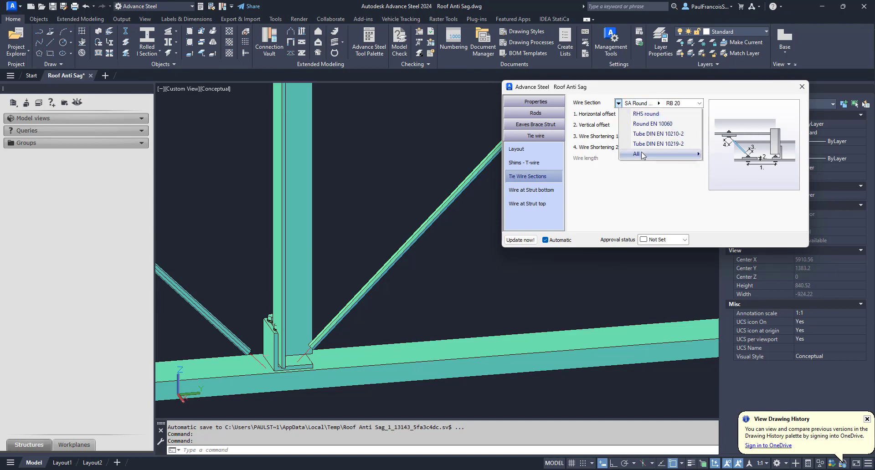
scroll(488, 295, down, 9)
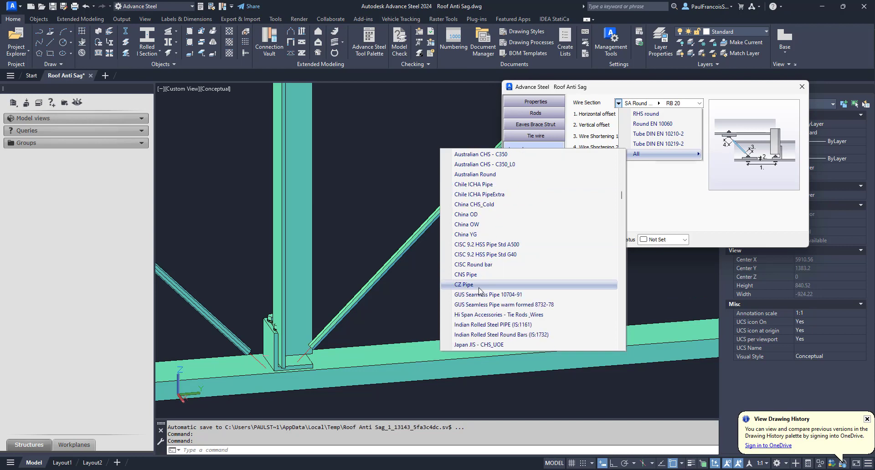
scroll(488, 296, down, 15)
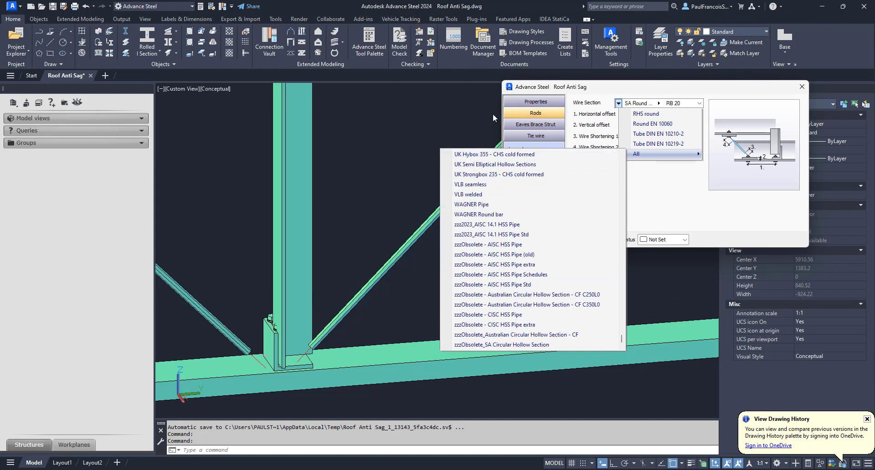
click(648, 90)
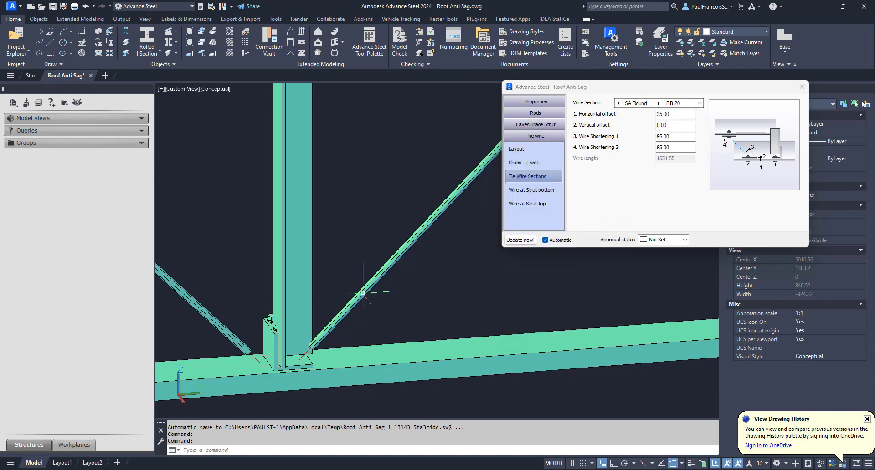
scroll(360, 303, down, 4)
scroll(350, 311, down, 8)
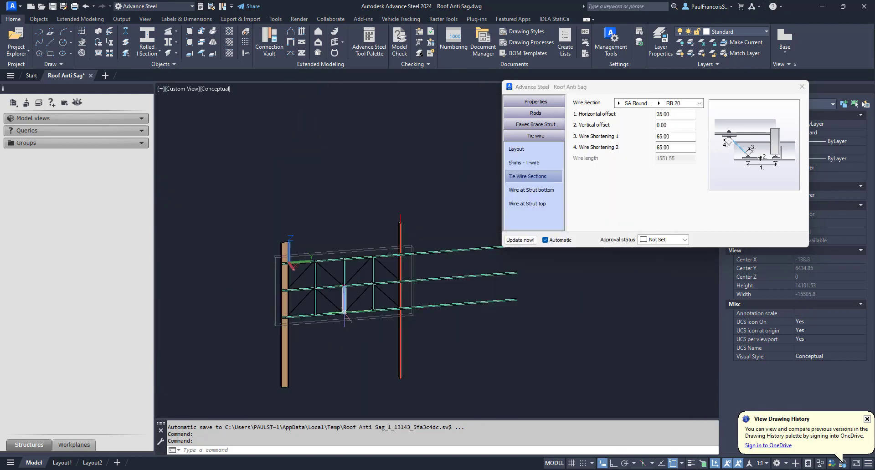
Examine the RB 20 tie wires where they meet the struts at the middle rail and at the top rail
scroll(386, 287, up, 10)
shift+middle_drag(391, 293, 392, 295)
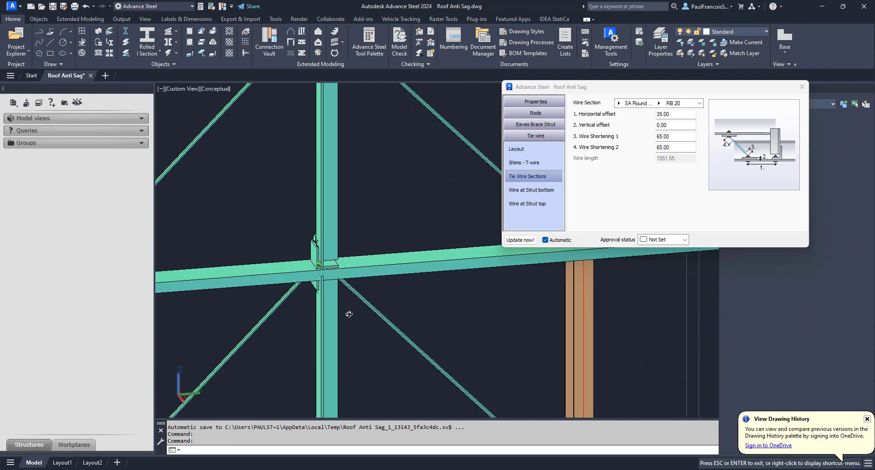
shift+middle_drag(348, 315, 309, 293)
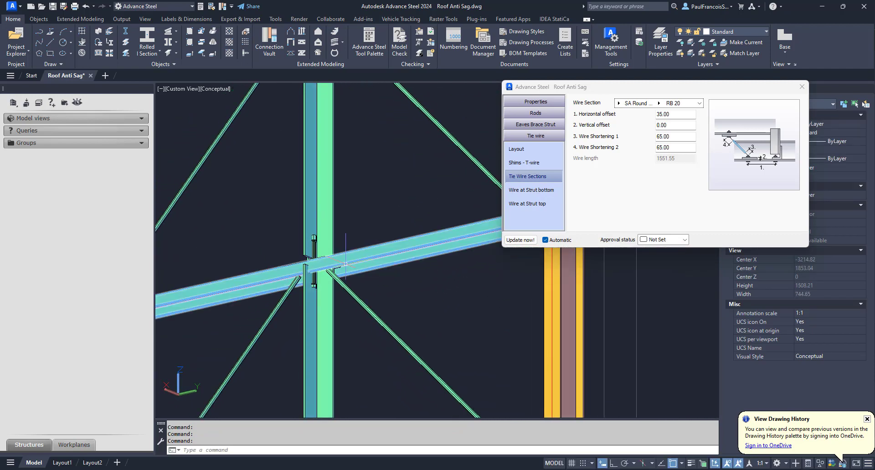
scroll(345, 263, down, 5)
shift+middle_drag(287, 211, 449, 220)
scroll(449, 220, down, 1)
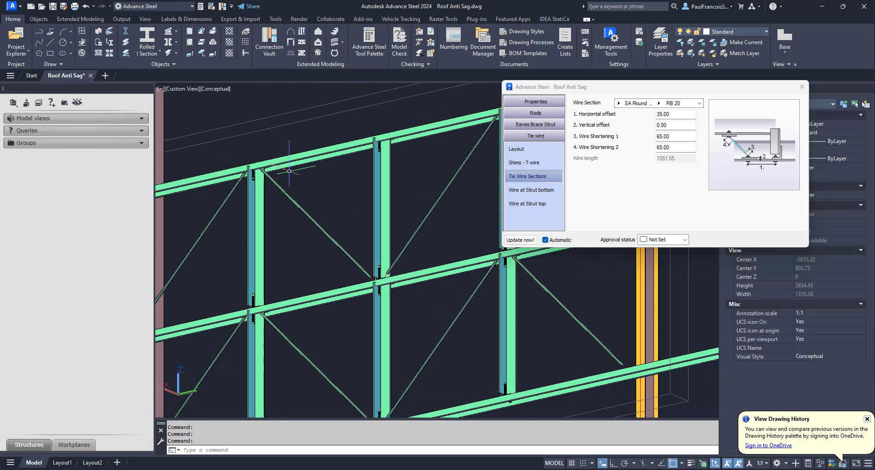
scroll(289, 171, up, 10)
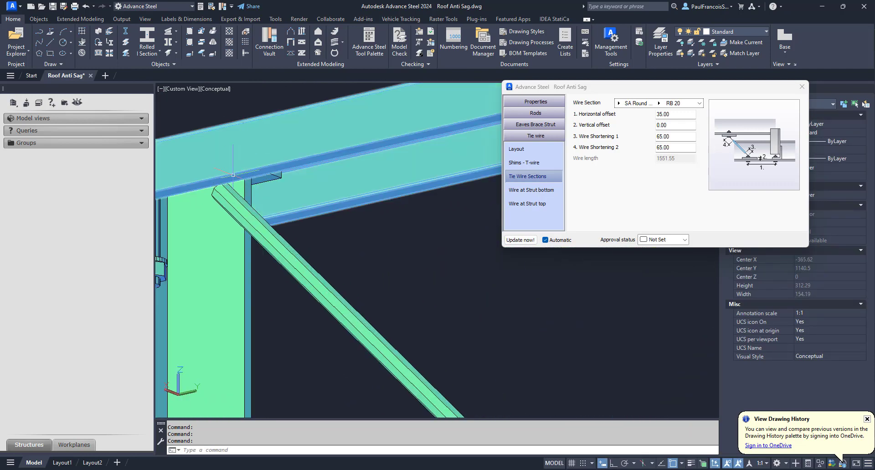
Review the whole anti-sag bracing from both sides and close the Roof Anti Sag connection settings
scroll(233, 175, down, 6)
shift+middle_drag(262, 211, 302, 270)
scroll(338, 235, down, 6)
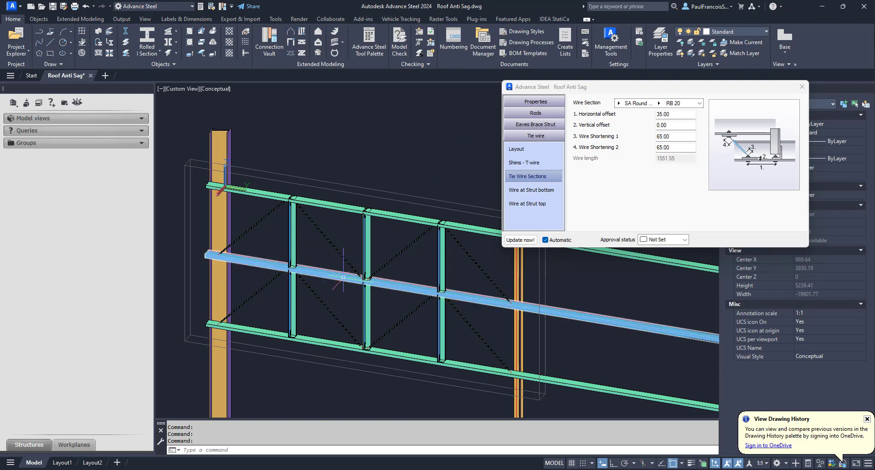
shift+middle_drag(321, 302, 396, 264)
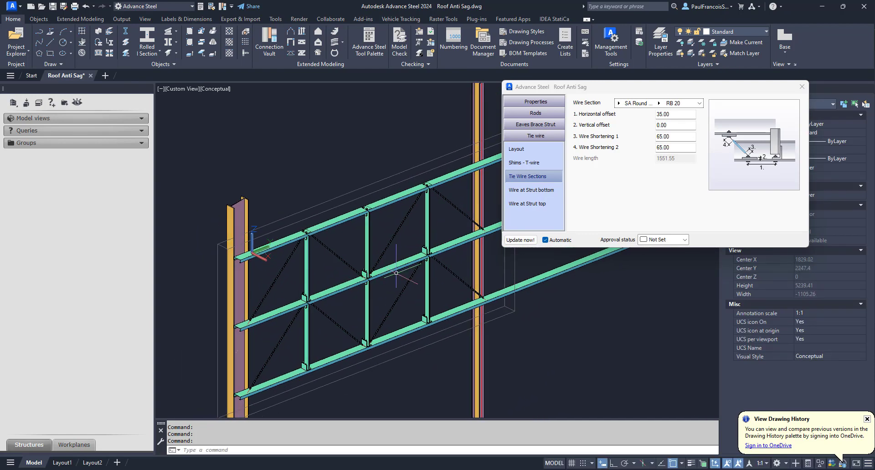
shift+middle_drag(325, 272, 339, 245)
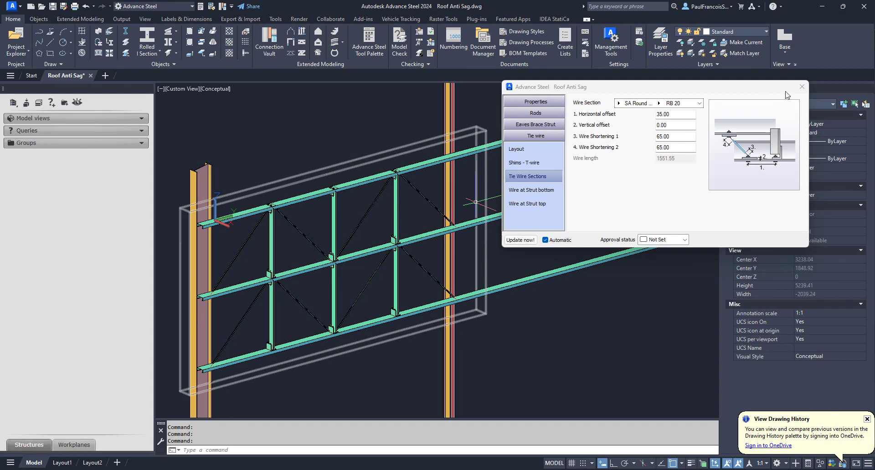
click(799, 88)
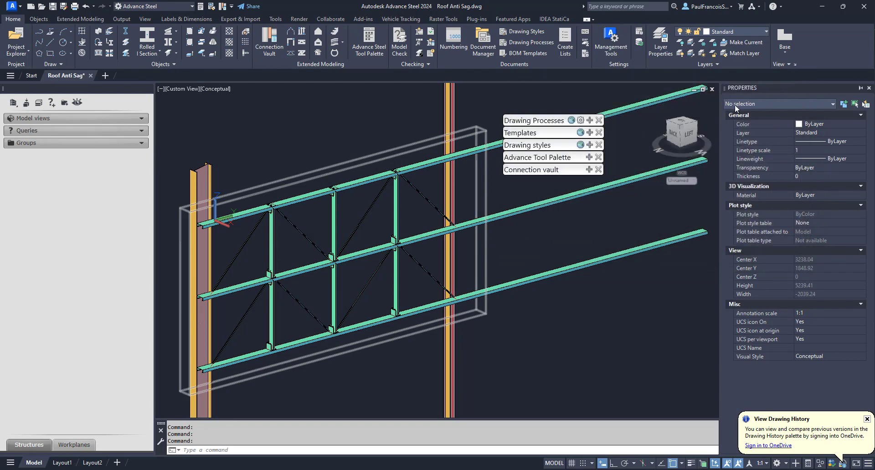